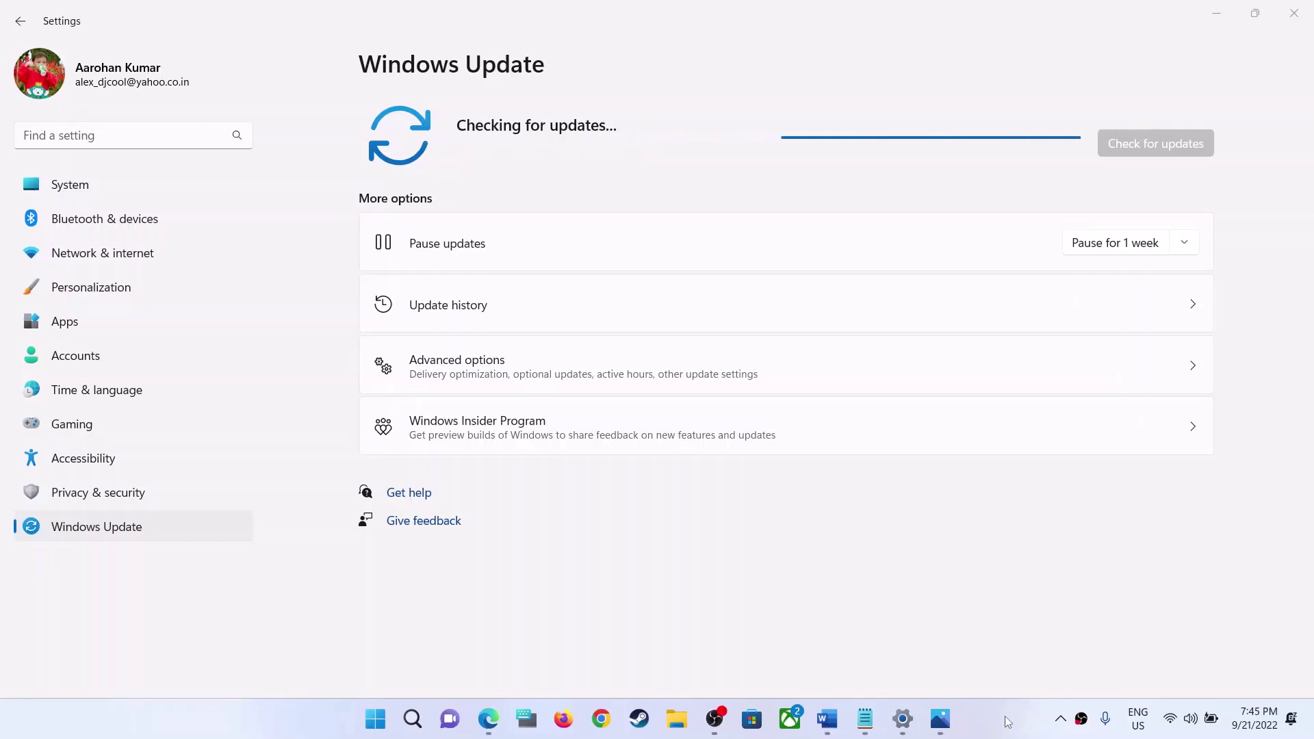
Bring up the screenshot showing Windows 11 version 22H2 available
{"action": "key", "text": "super"}
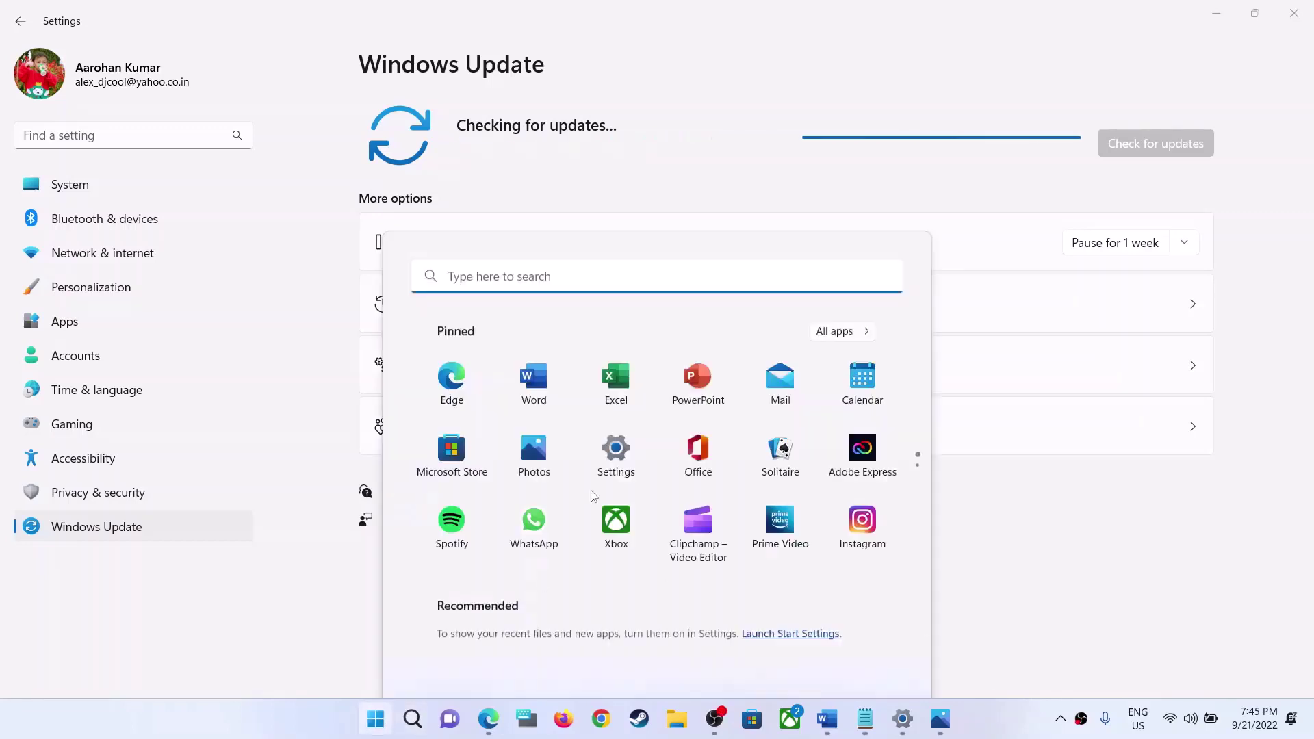
{"action": "left_click", "coordinate": [994, 557]}
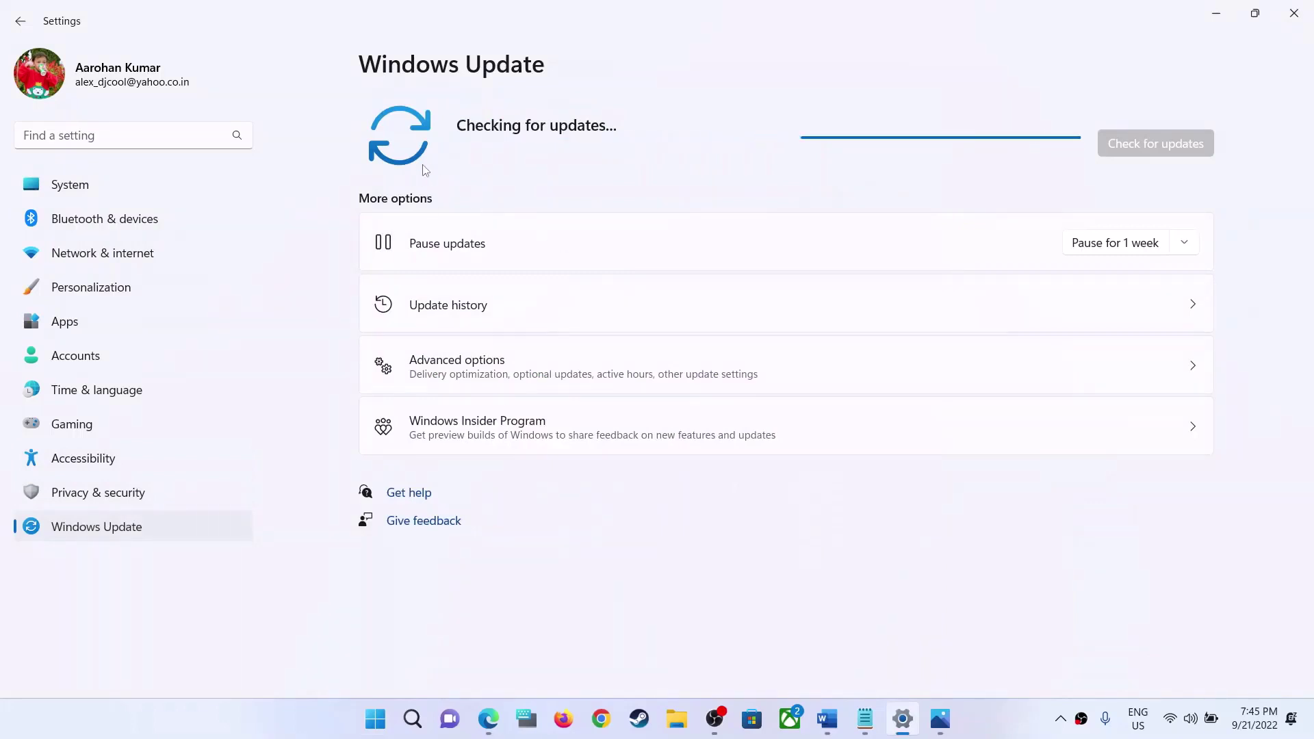
{"action": "left_click", "coordinate": [940, 719]}
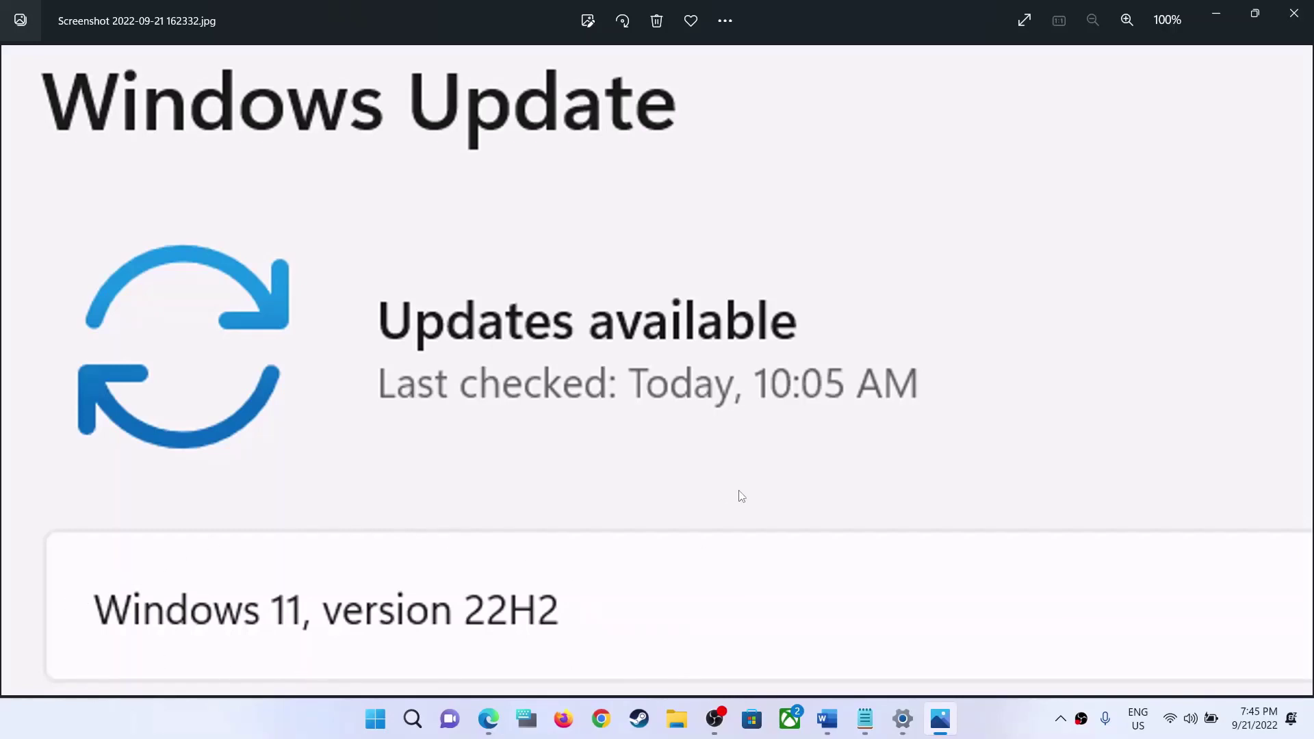
Select the Windows 11 download link in the Word notes and open a new Chrome window
{"action": "left_click", "coordinate": [826, 718]}
{"action": "left_click_drag", "start_coordinate": [1141, 382], "coordinate": [73, 391]}
{"action": "key", "text": "ctrl+c"}
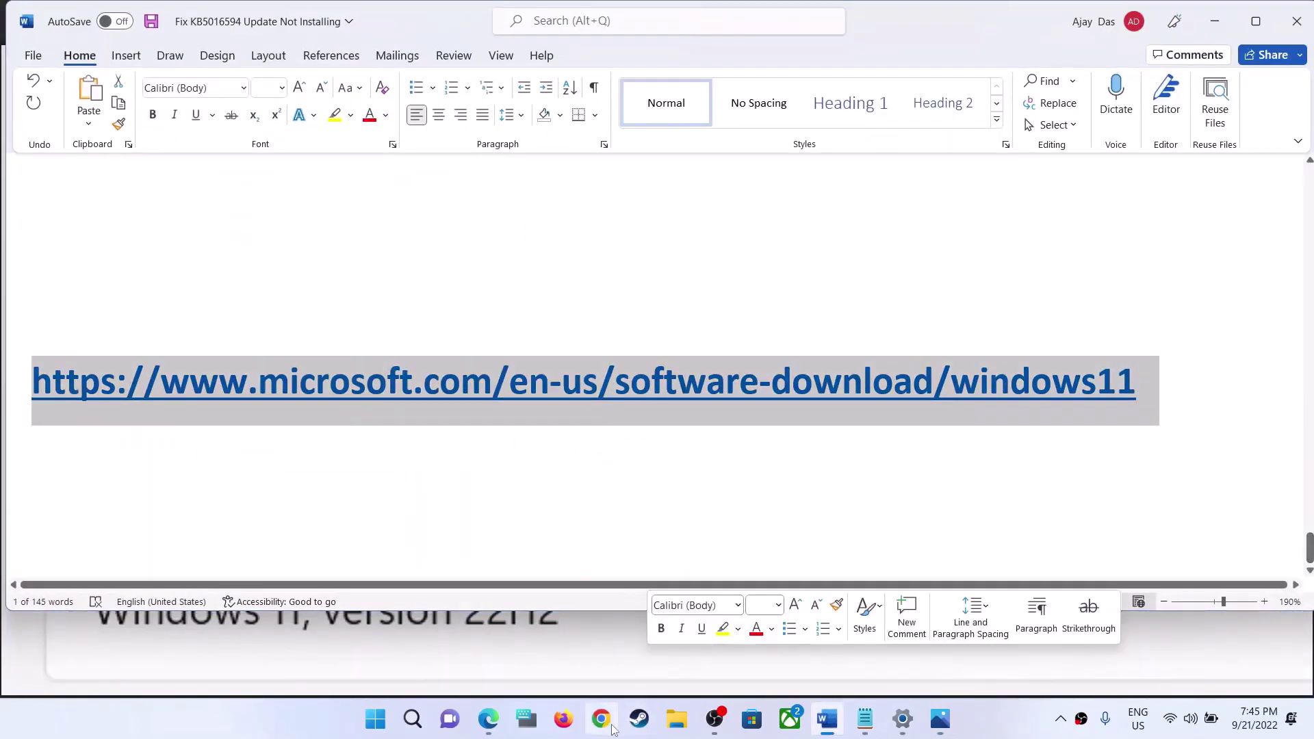
{"action": "left_click", "coordinate": [601, 718]}
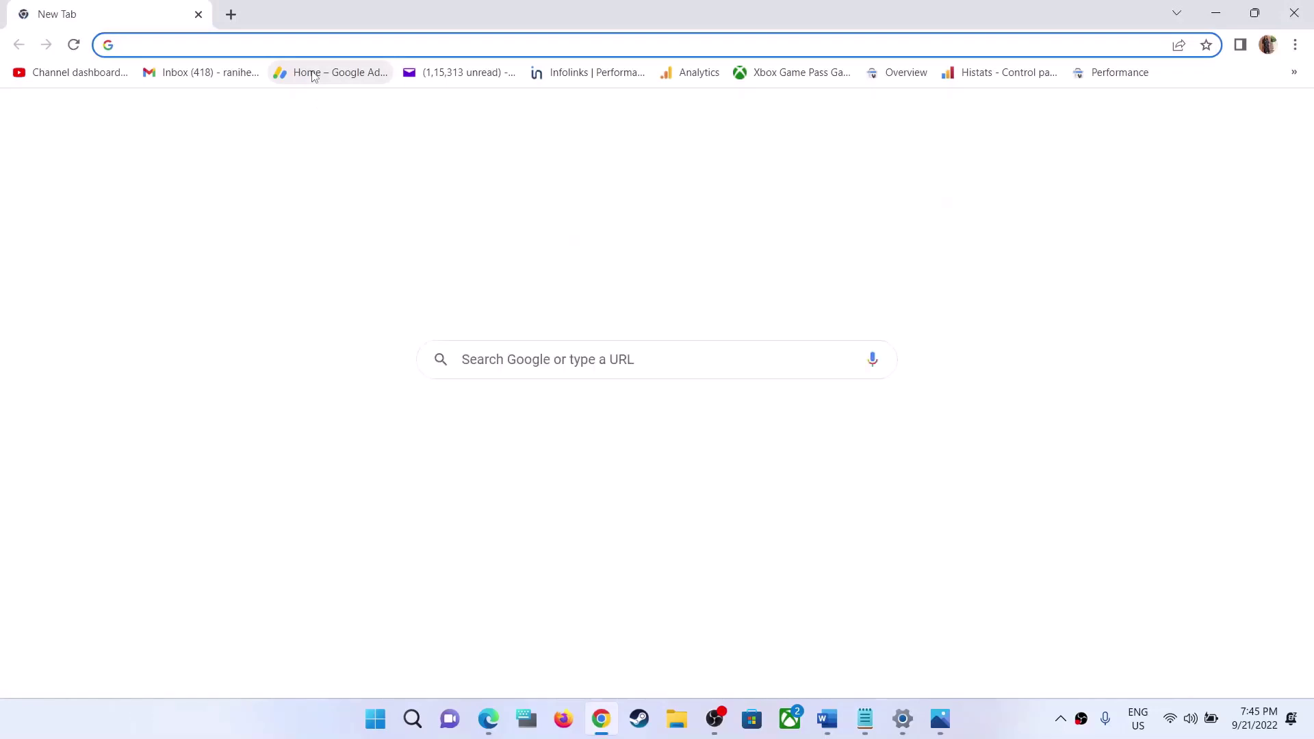
Paste the copied link to load Microsoft's Windows 11 download page
{"action": "key", "text": "ctrl+v"}
{"action": "key", "text": "Return"}
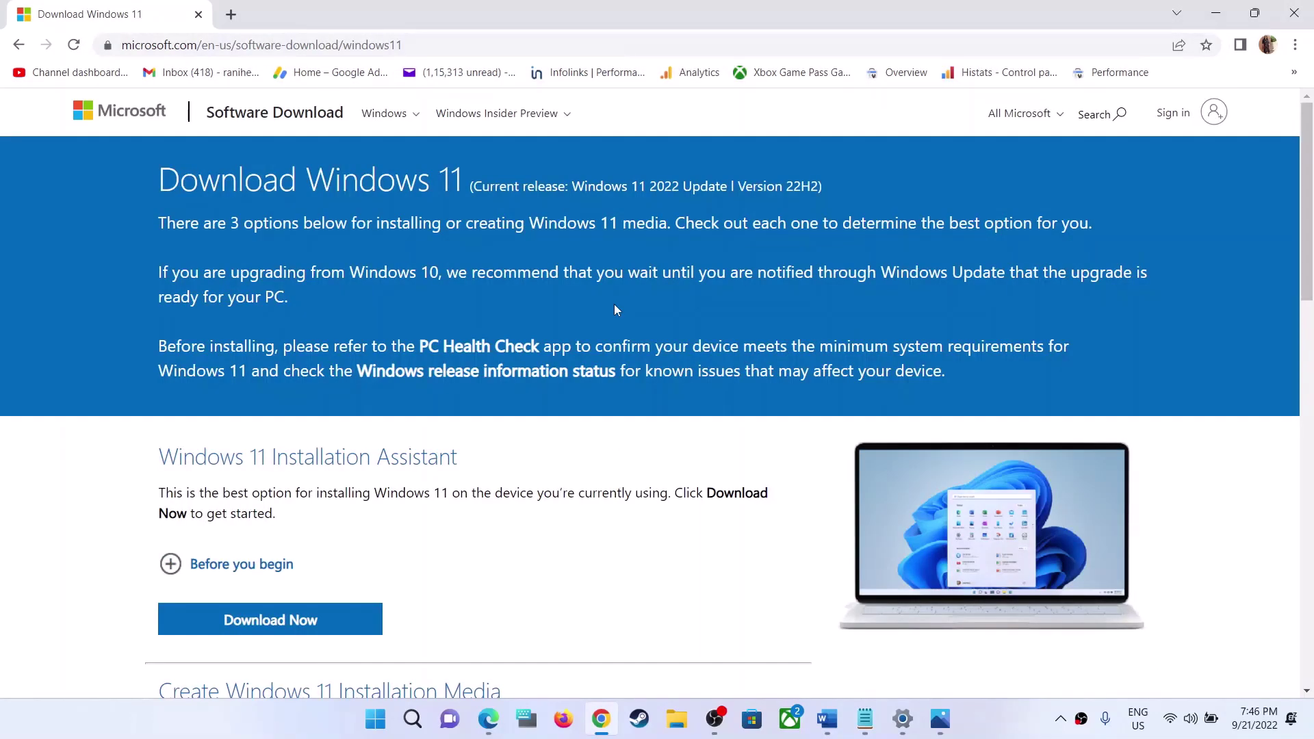
{"action": "scroll", "coordinate": [414, 445], "scroll_direction": "down", "scroll_amount": 2}
Download the Windows 11 Installation Assistant and run the installer
{"action": "left_click_drag", "start_coordinate": [180, 291], "coordinate": [257, 288]}
{"action": "left_click_drag", "start_coordinate": [435, 292], "coordinate": [438, 293]}
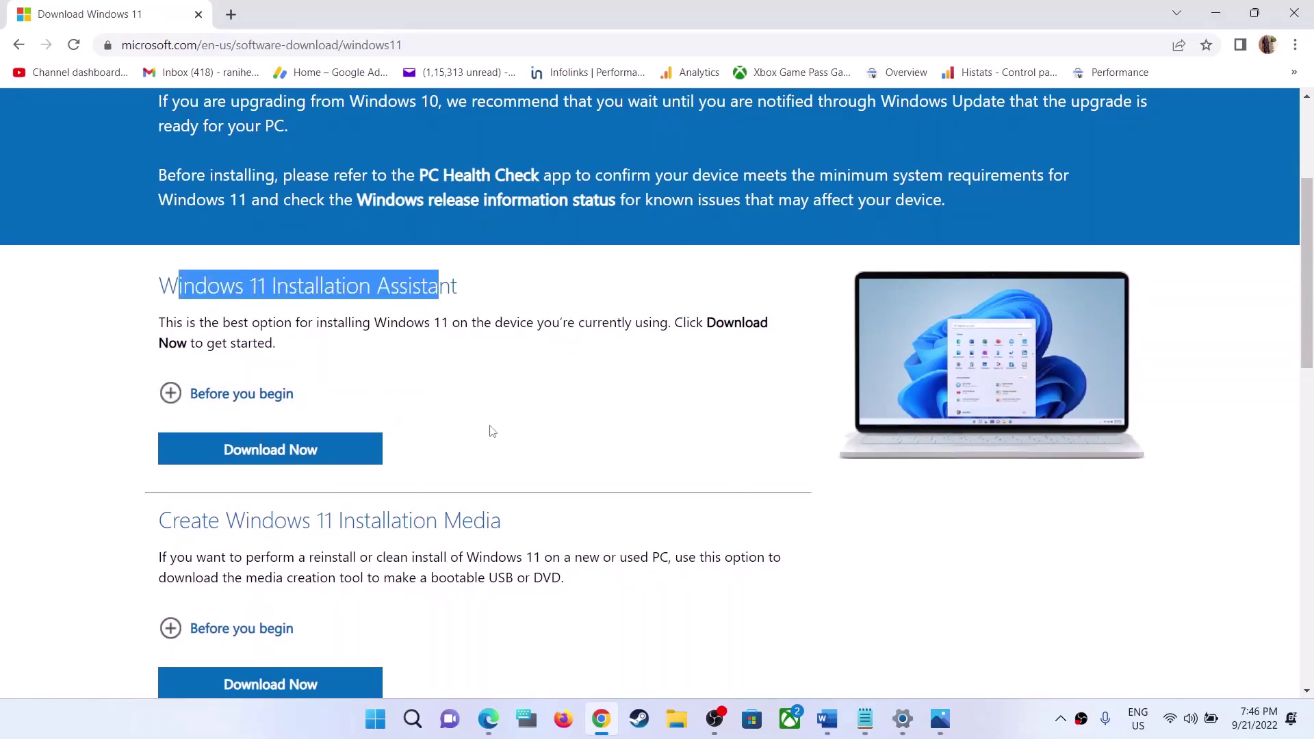
{"action": "left_click", "coordinate": [484, 434]}
{"action": "left_click", "coordinate": [322, 452]}
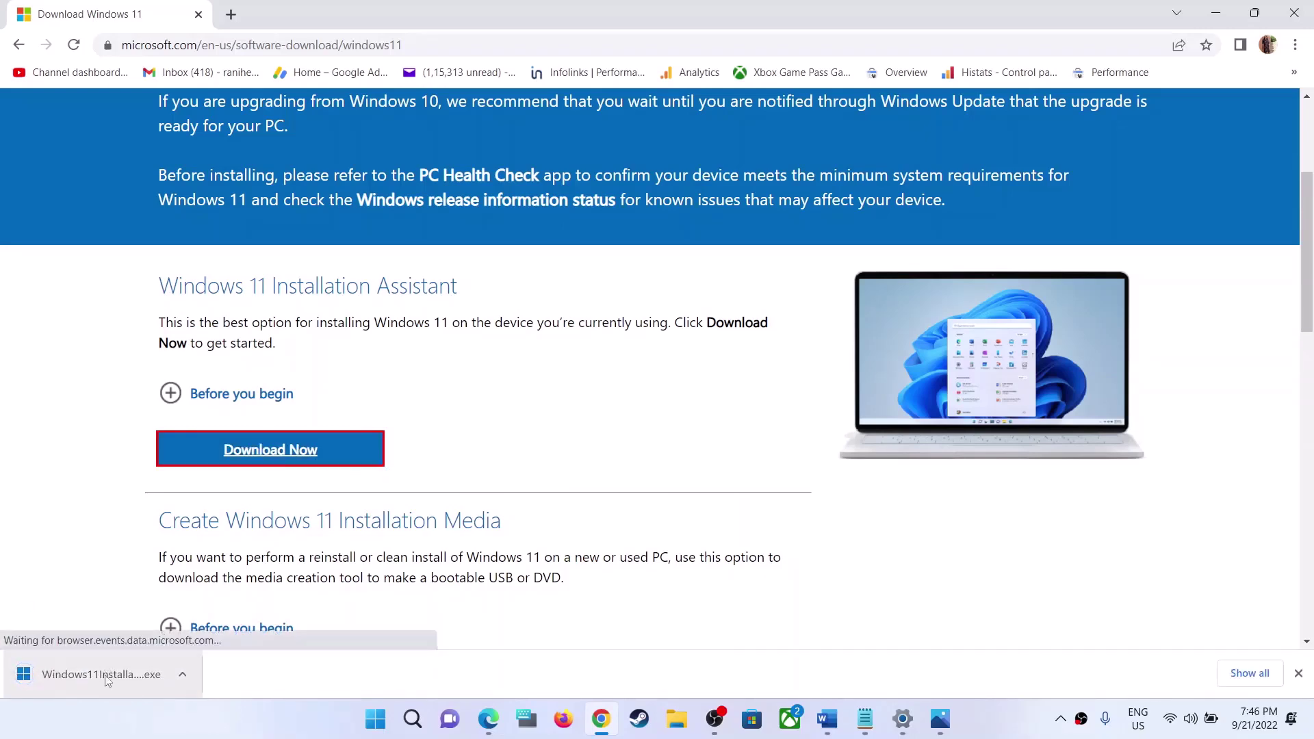
{"action": "left_click", "coordinate": [101, 678]}
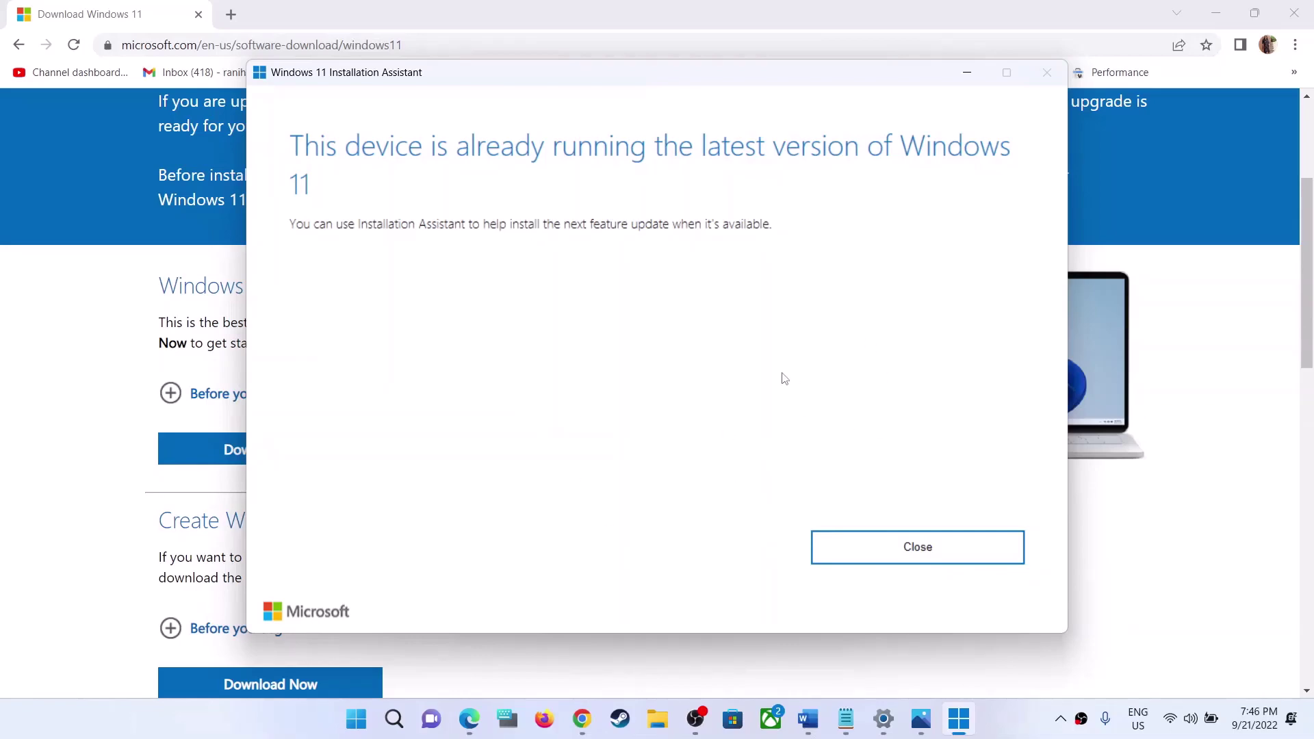
Run WINVER from Start search to check the installed Windows version
{"action": "left_click", "coordinate": [121, 330]}
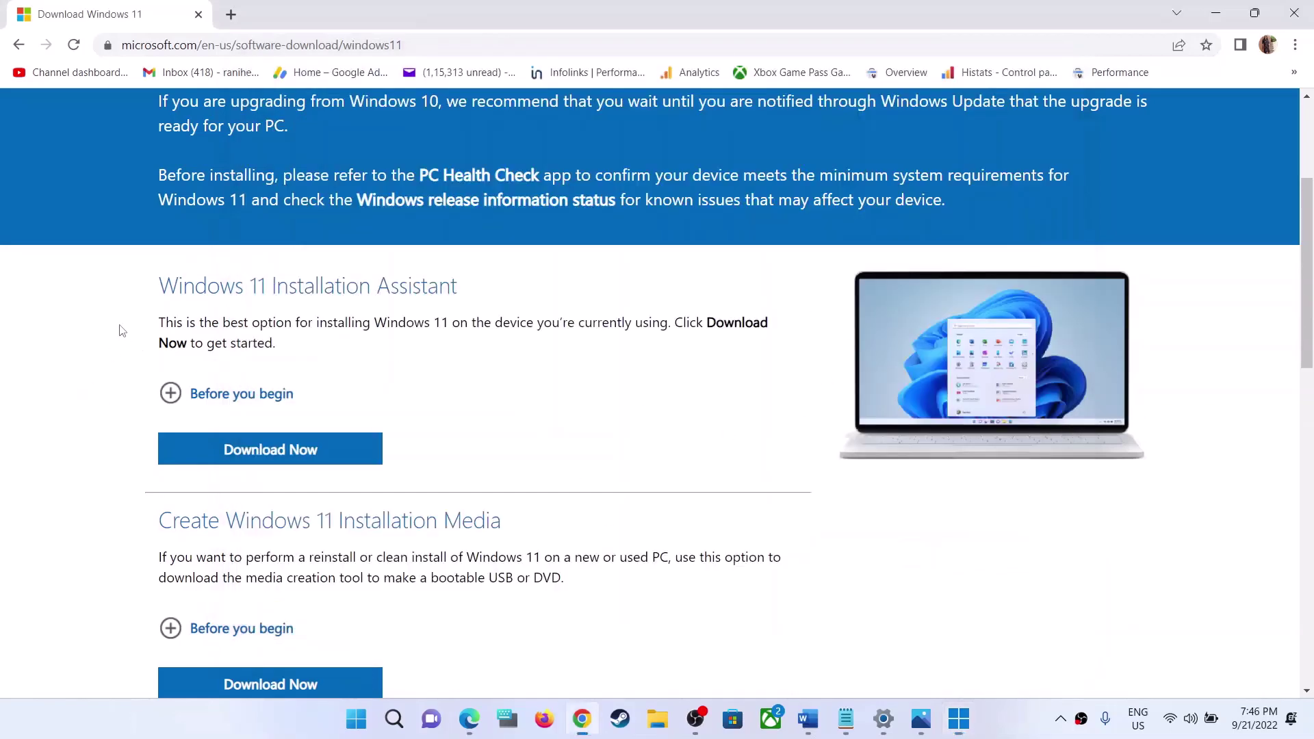
{"action": "left_click", "coordinate": [973, 719]}
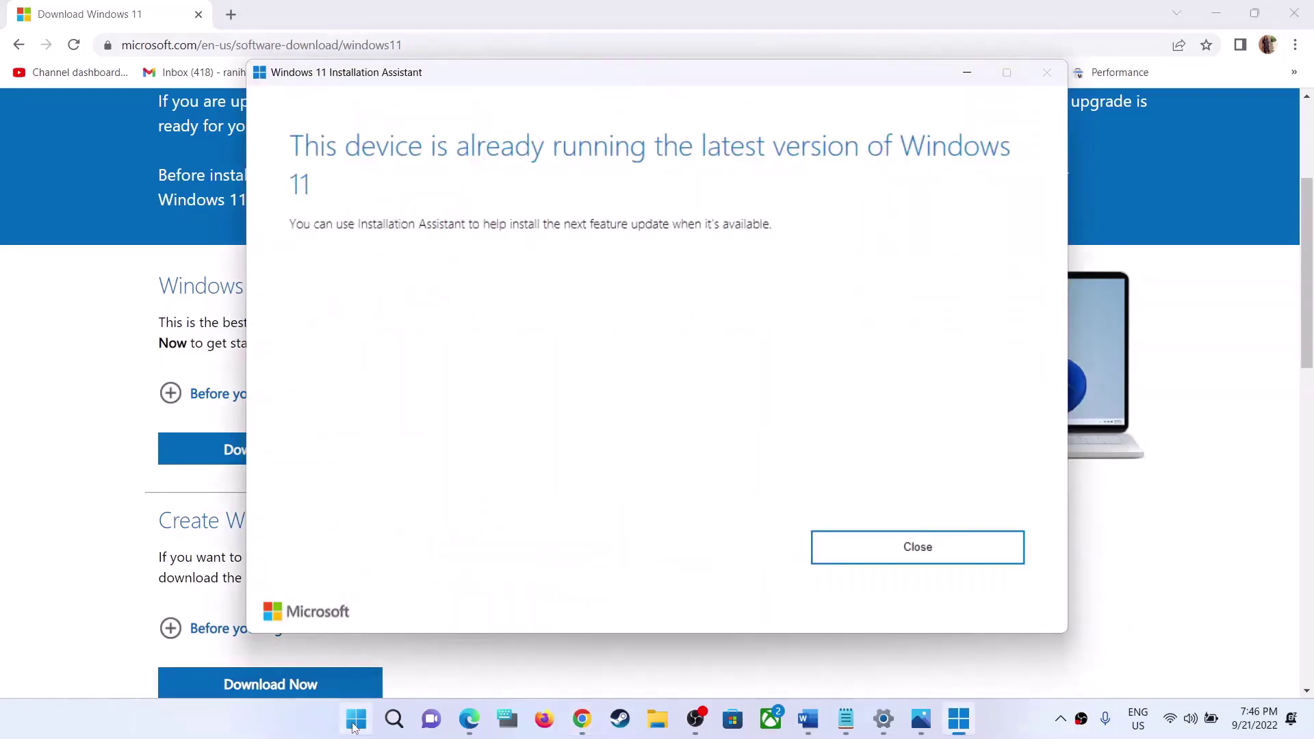
{"action": "left_click", "coordinate": [354, 726]}
{"action": "type", "text": "WINVER"}
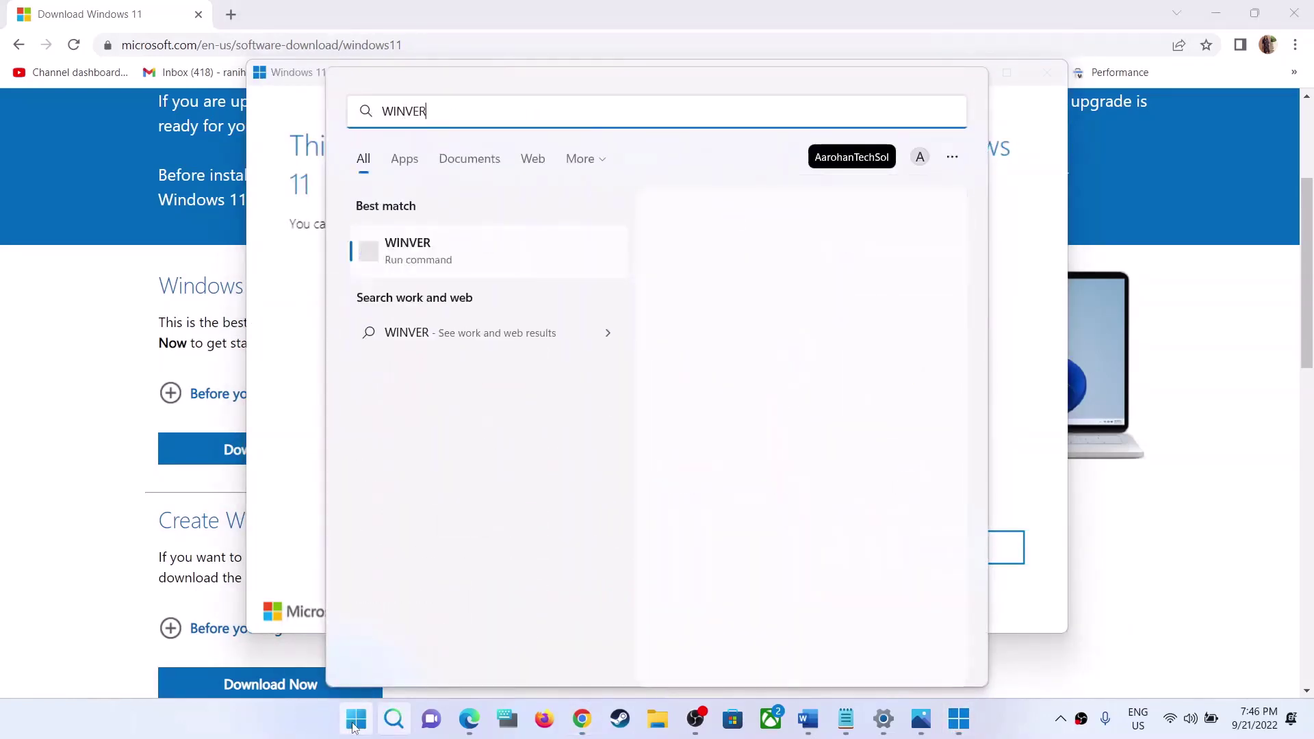
{"action": "key", "text": "Return"}
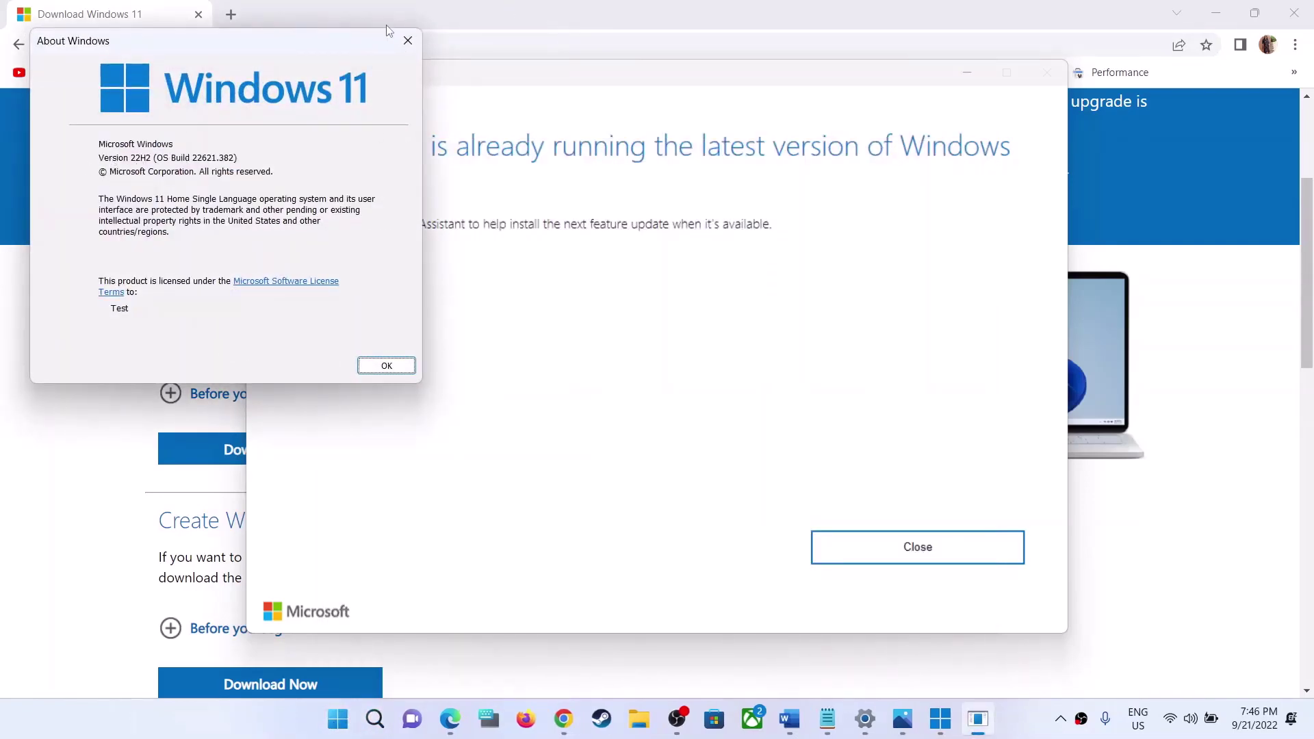
{"action": "left_click", "coordinate": [405, 38]}
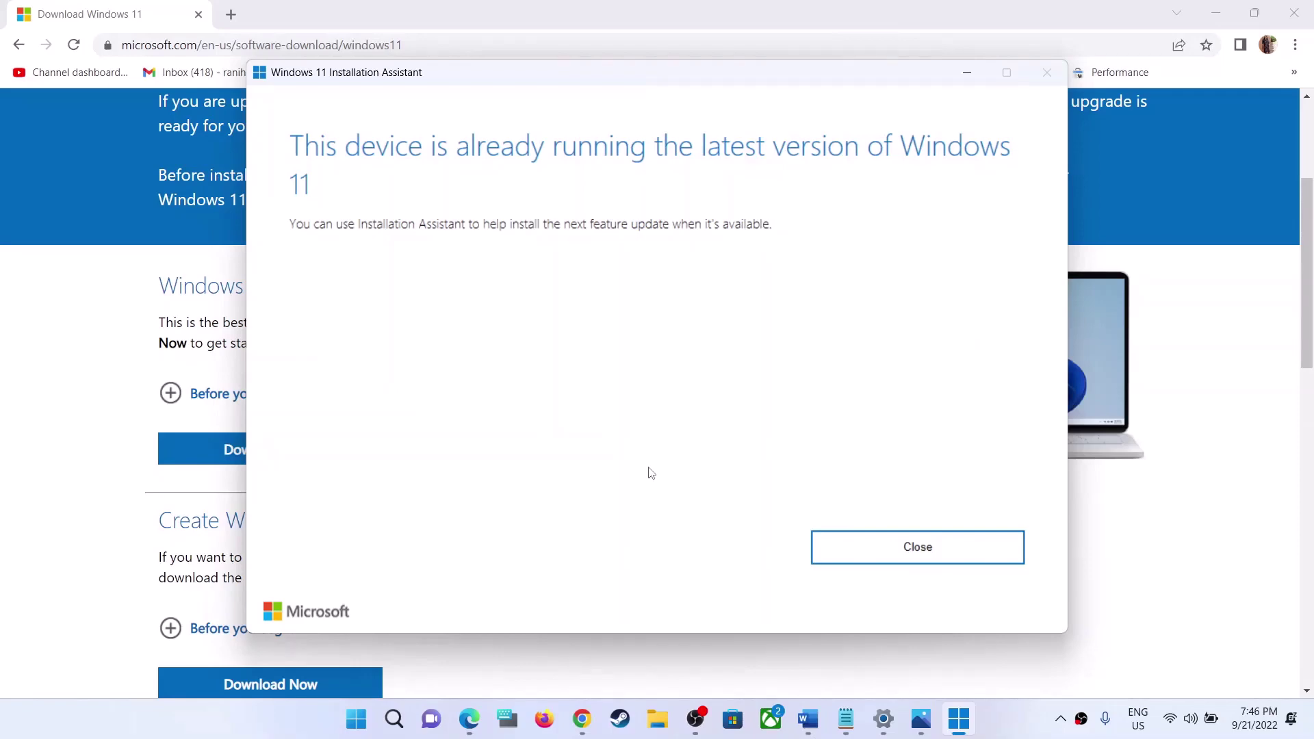
Recheck that winver reports version 22H2, then close the Installation Assistant
{"action": "left_click", "coordinate": [356, 720]}
{"action": "type", "text": "WINVER"}
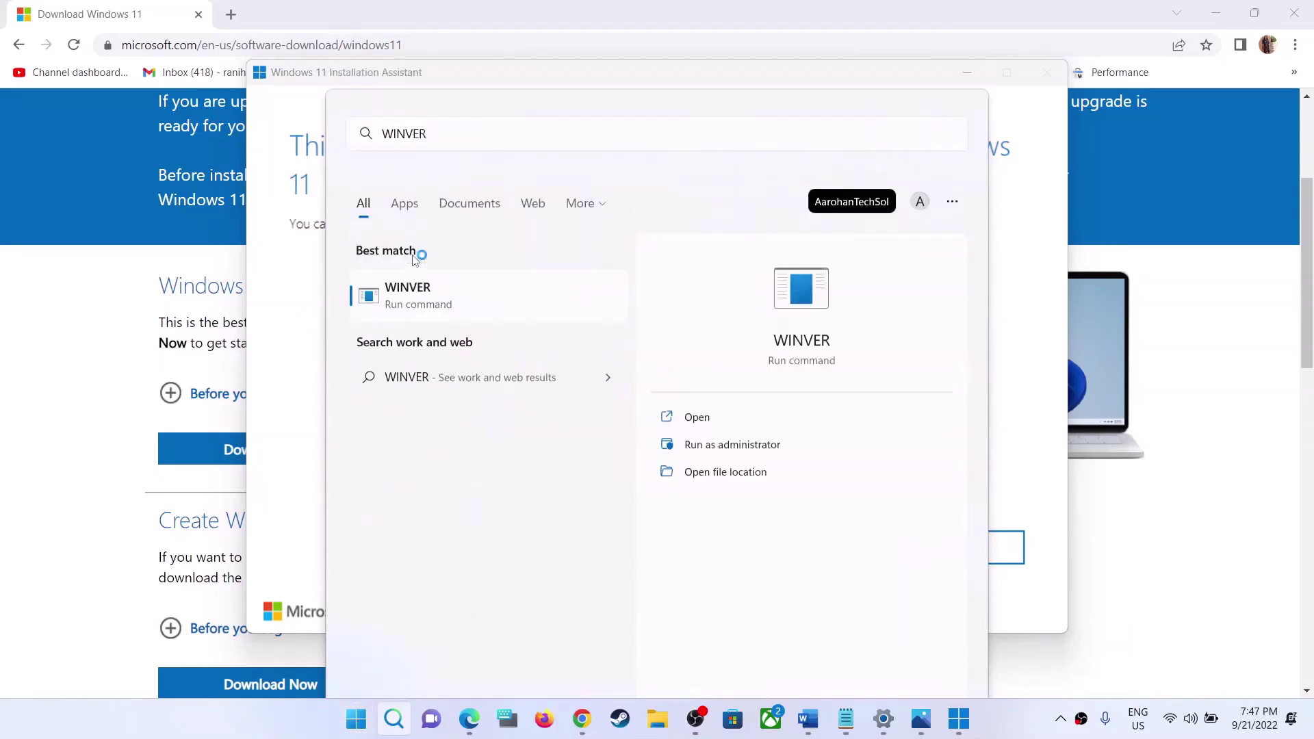
{"action": "left_click", "coordinate": [416, 258]}
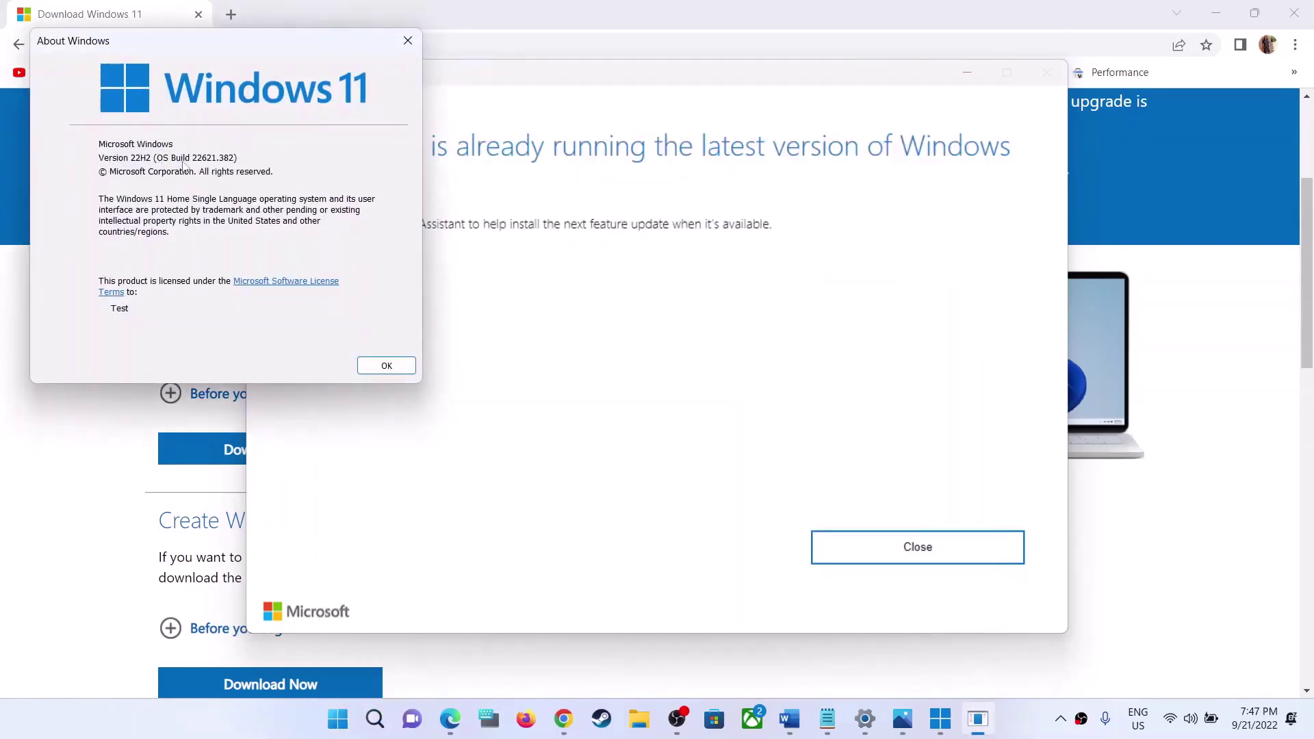
{"action": "left_click", "coordinate": [414, 46]}
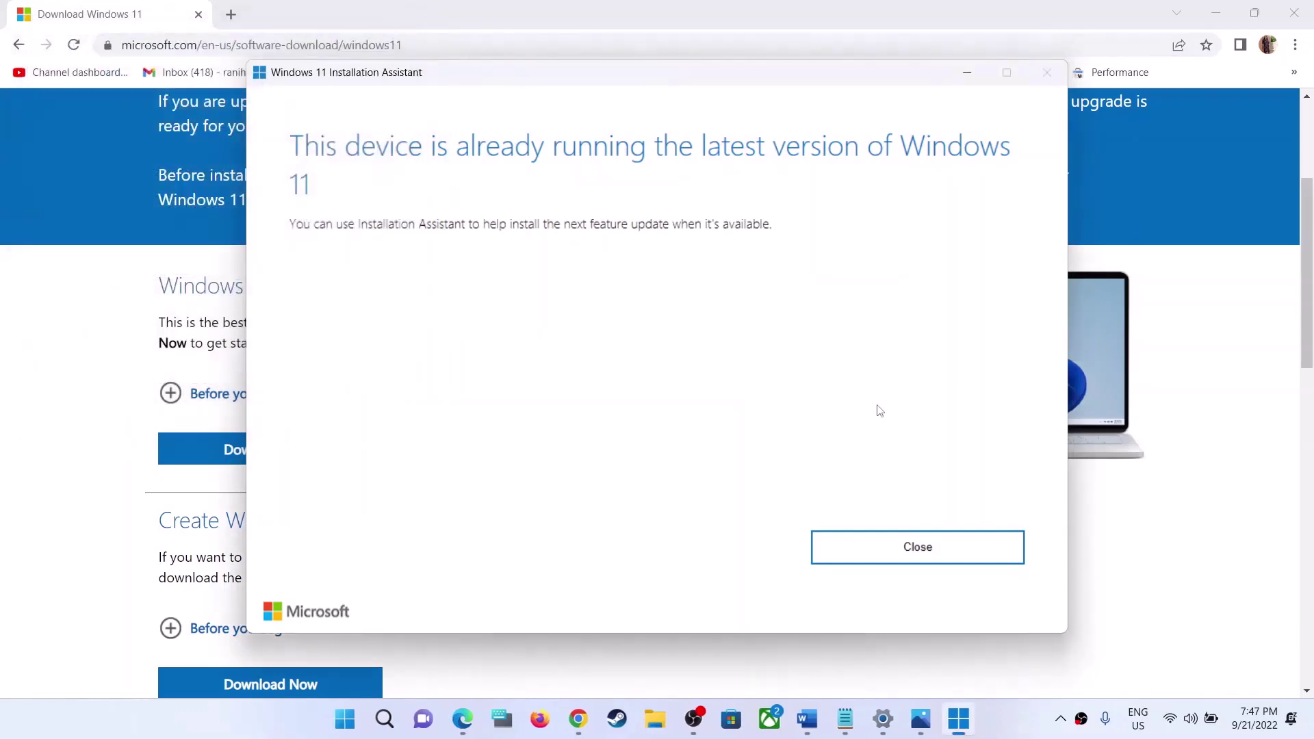
{"action": "left_click", "coordinate": [915, 545]}
{"action": "scroll", "coordinate": [345, 438], "scroll_direction": "down", "scroll_amount": 2}
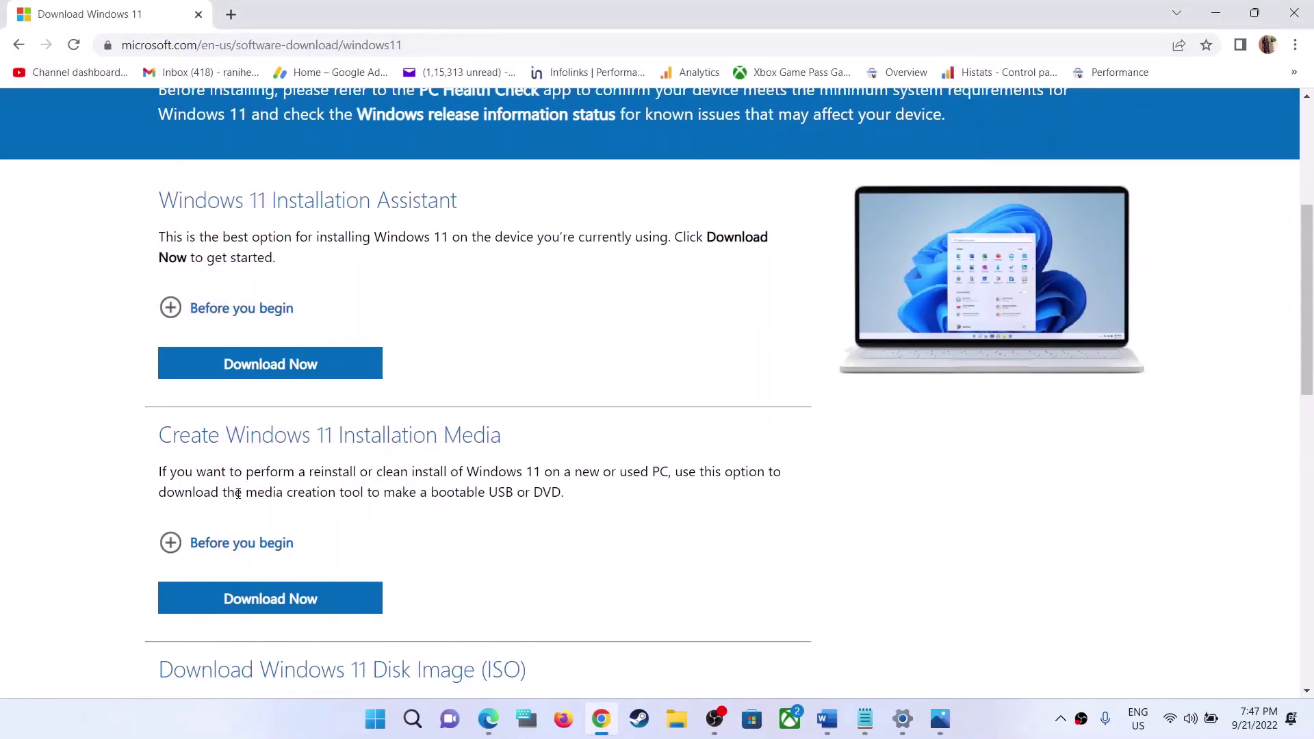
Download MediaCreationTool.exe from the Create Windows 11 Installation Media section and launch it
{"action": "left_click_drag", "start_coordinate": [241, 494], "coordinate": [363, 495]}
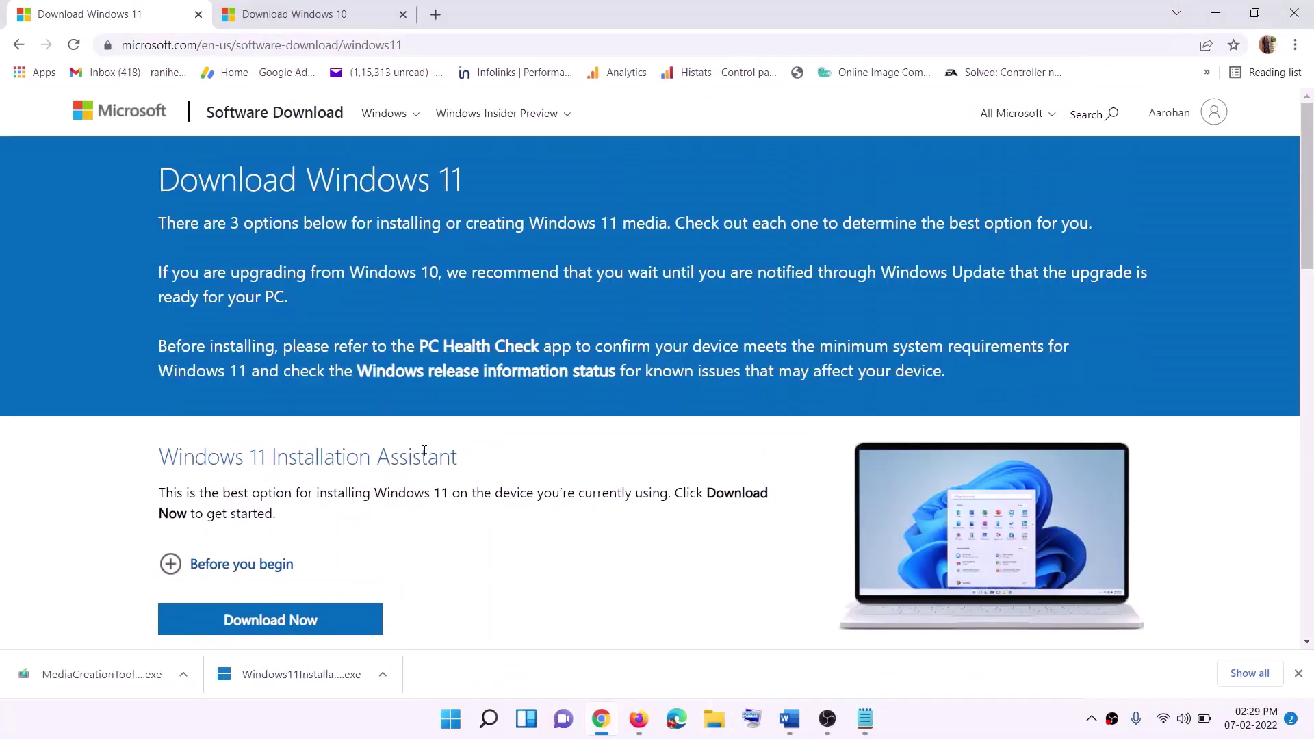
{"action": "scroll", "coordinate": [356, 417], "scroll_direction": "down", "scroll_amount": 5}
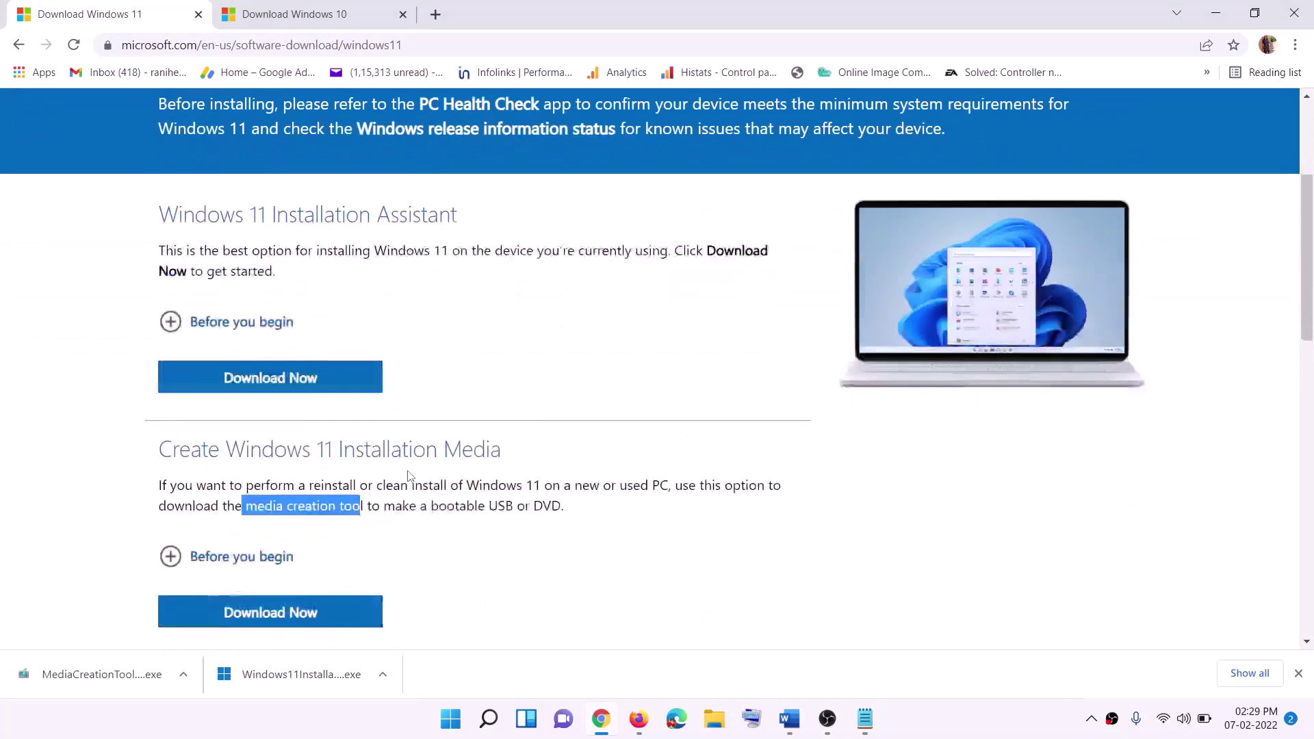
{"action": "left_click", "coordinate": [269, 414]}
{"action": "left_click_drag", "start_coordinate": [246, 406], "coordinate": [380, 406]}
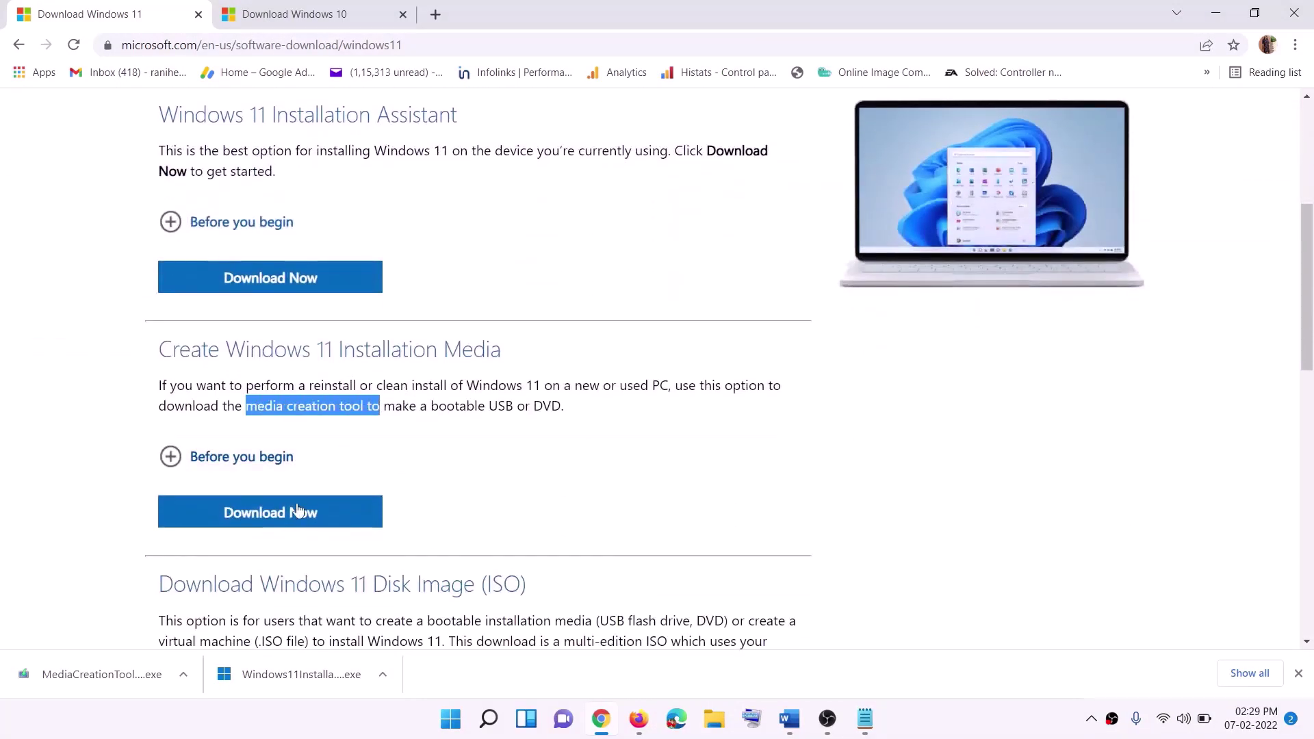
{"action": "left_click", "coordinate": [262, 523]}
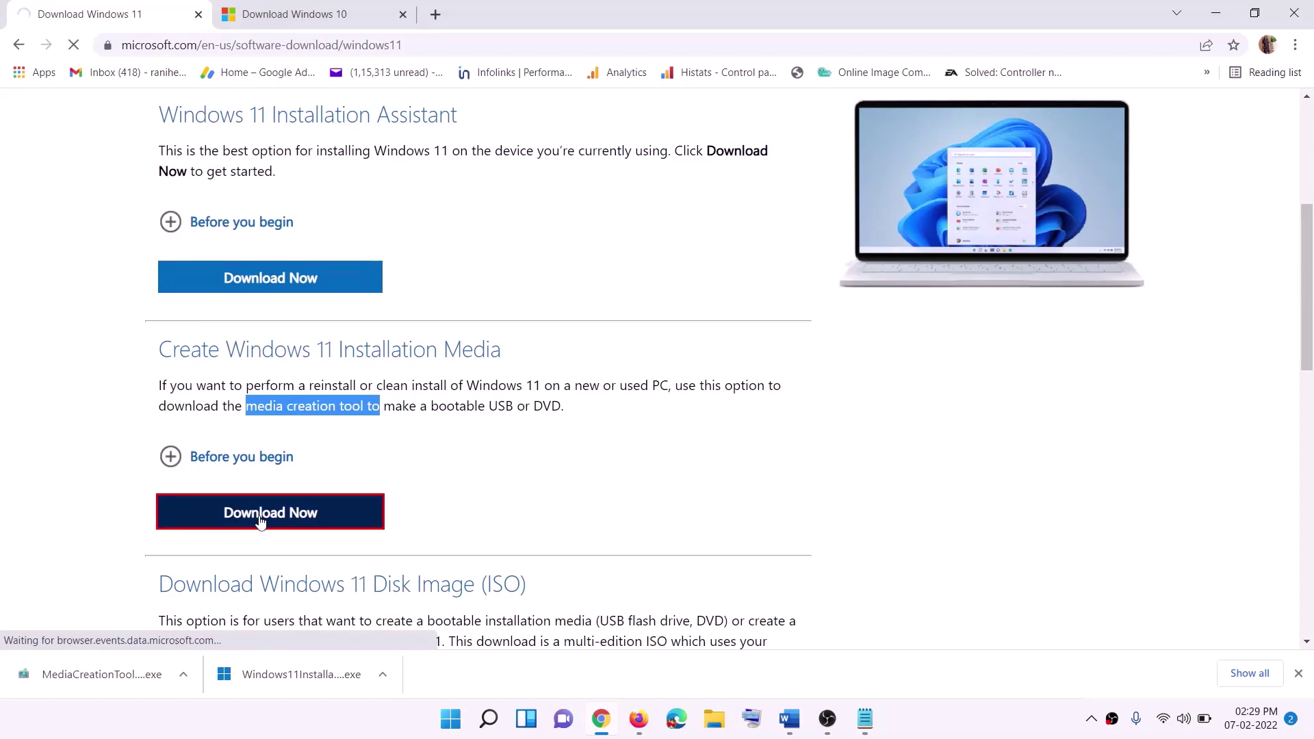
{"action": "left_click", "coordinate": [89, 679]}
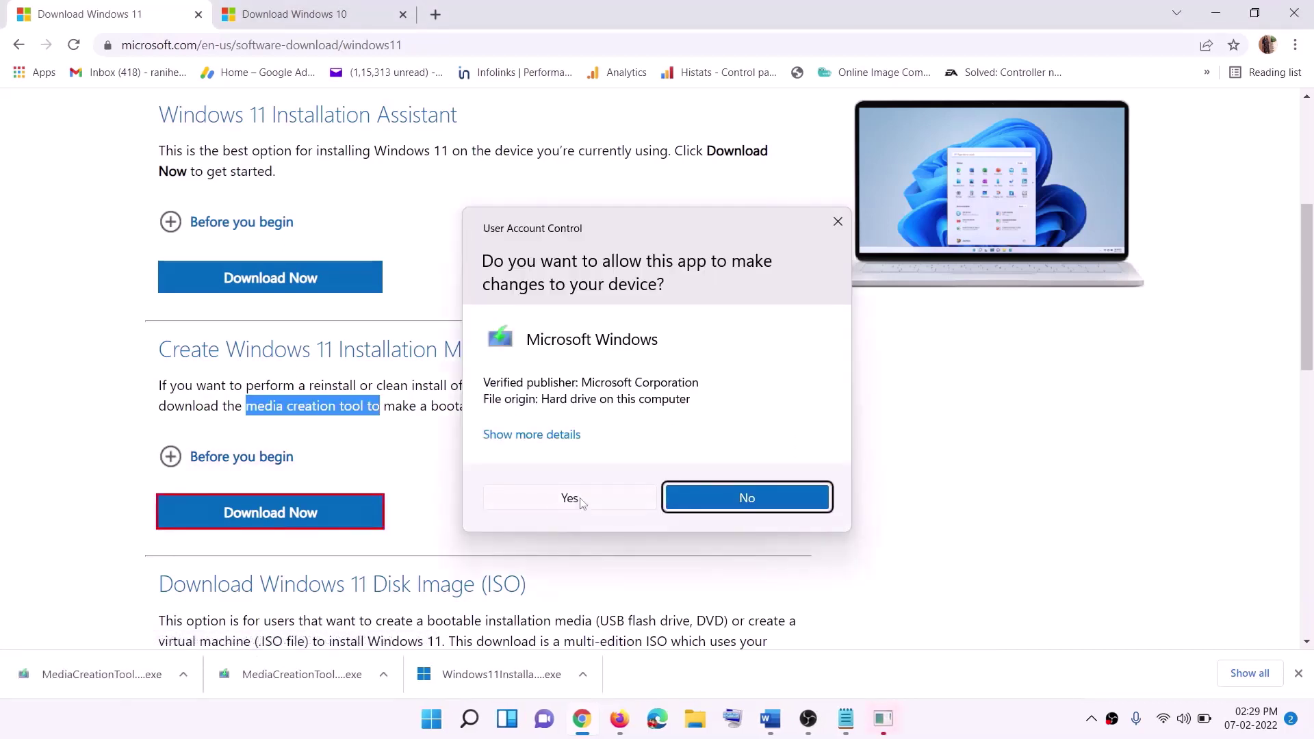
Allow the tool to run, accept the license, and keep the recommended language and edition
{"action": "left_click", "coordinate": [581, 503]}
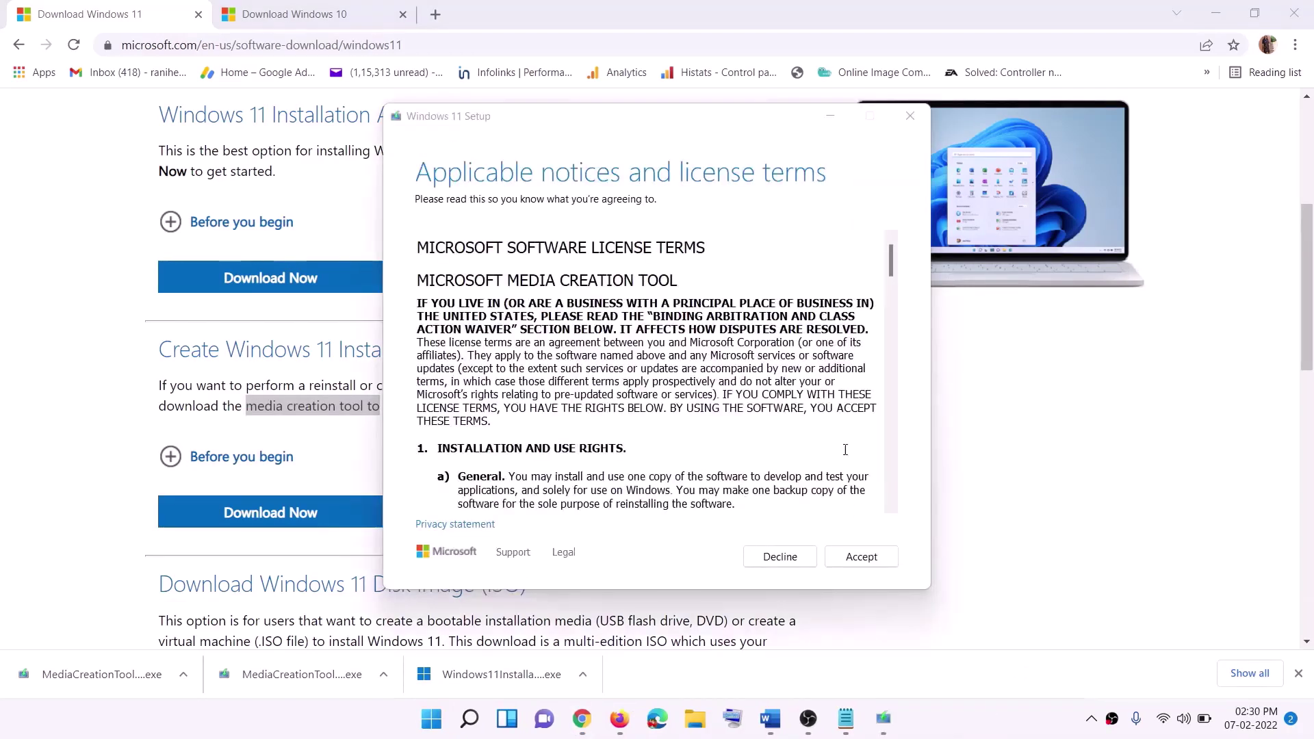
{"action": "left_click", "coordinate": [845, 556]}
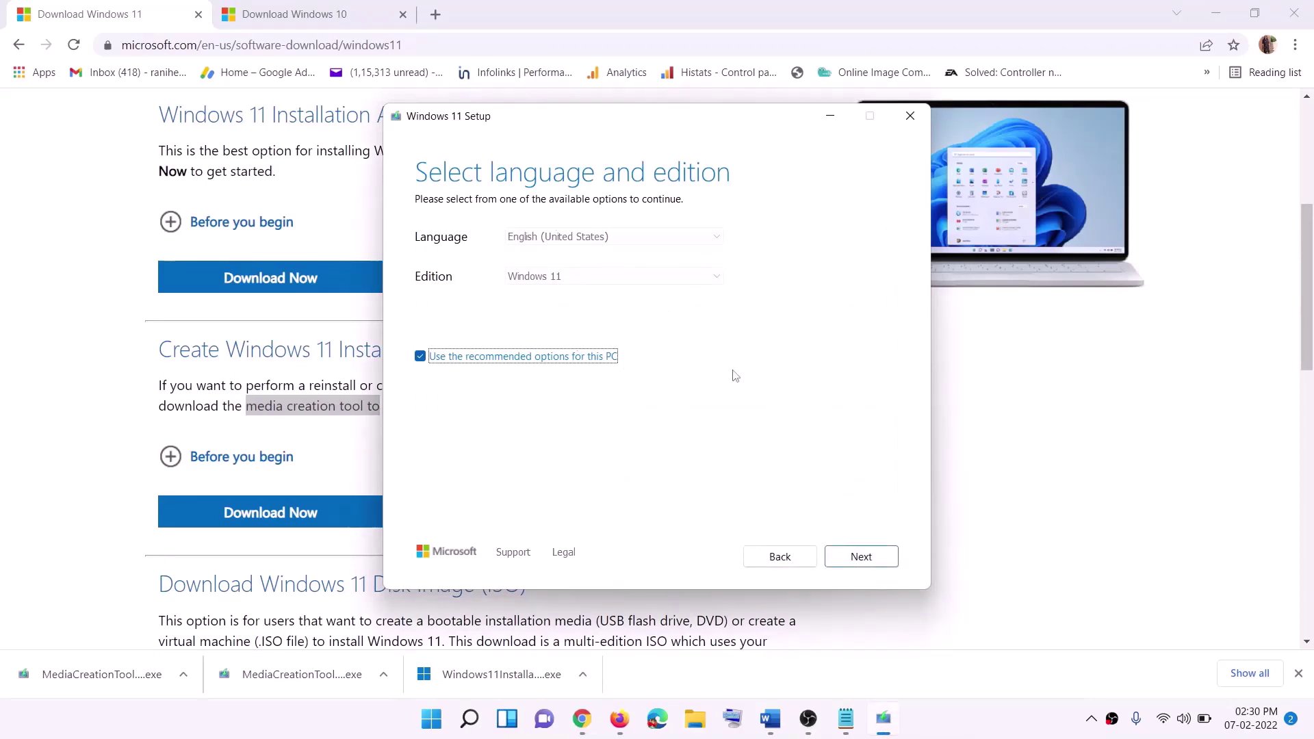
{"action": "left_click", "coordinate": [852, 556]}
Choose ISO file output and save it as Windows on the Desktop
{"action": "left_click", "coordinate": [436, 295]}
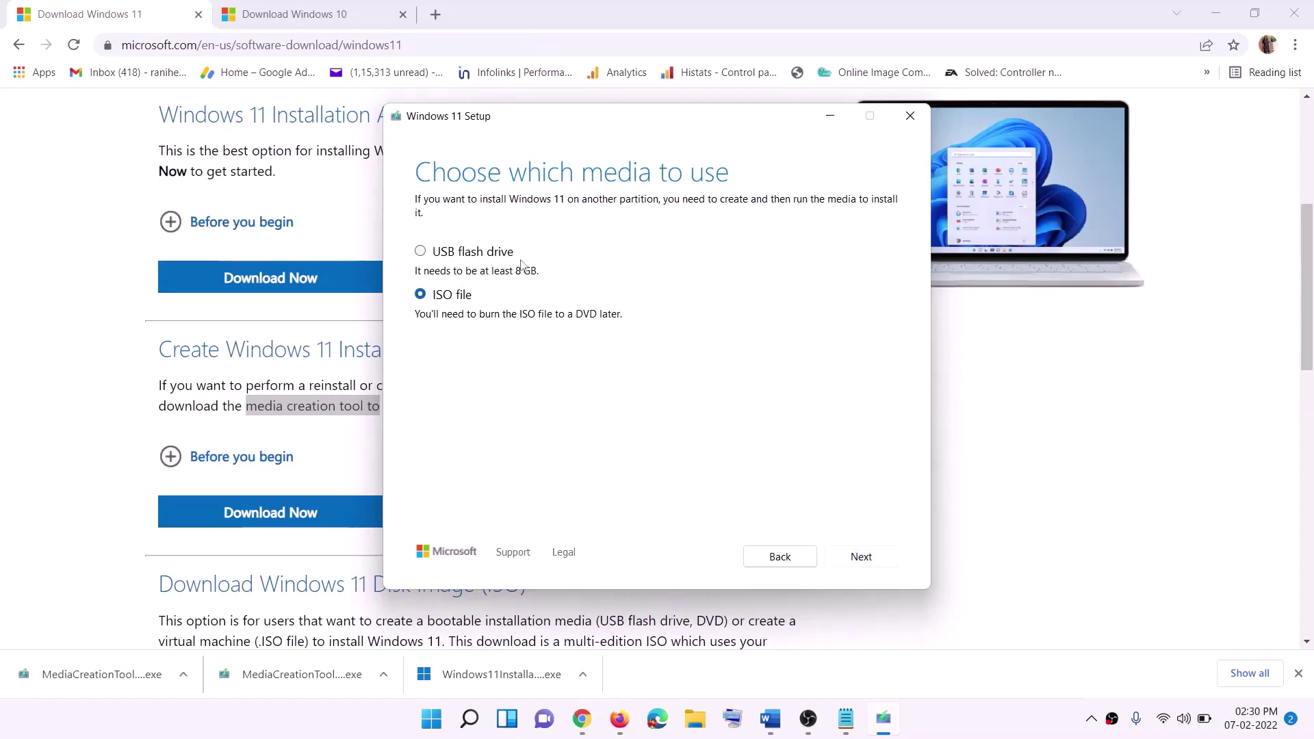
{"action": "left_click", "coordinate": [863, 556]}
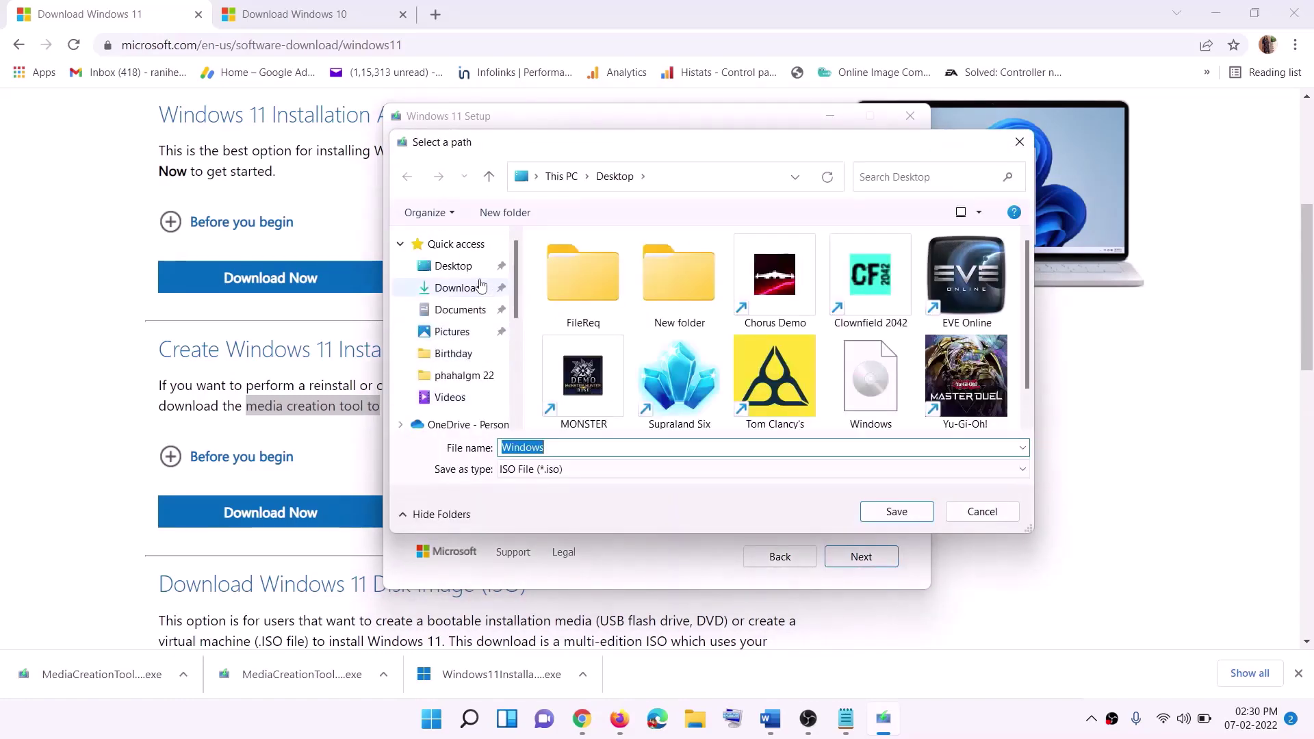
{"action": "left_click", "coordinate": [449, 270]}
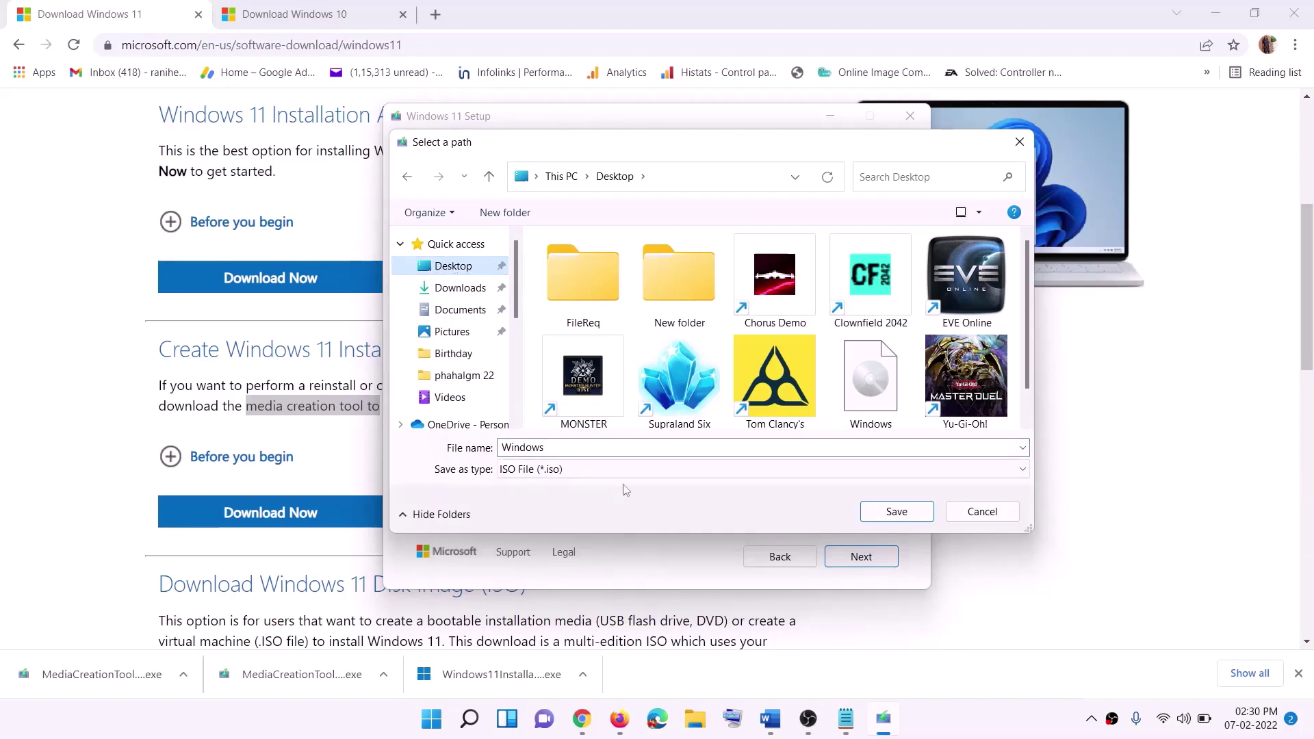
{"action": "left_click", "coordinate": [900, 513]}
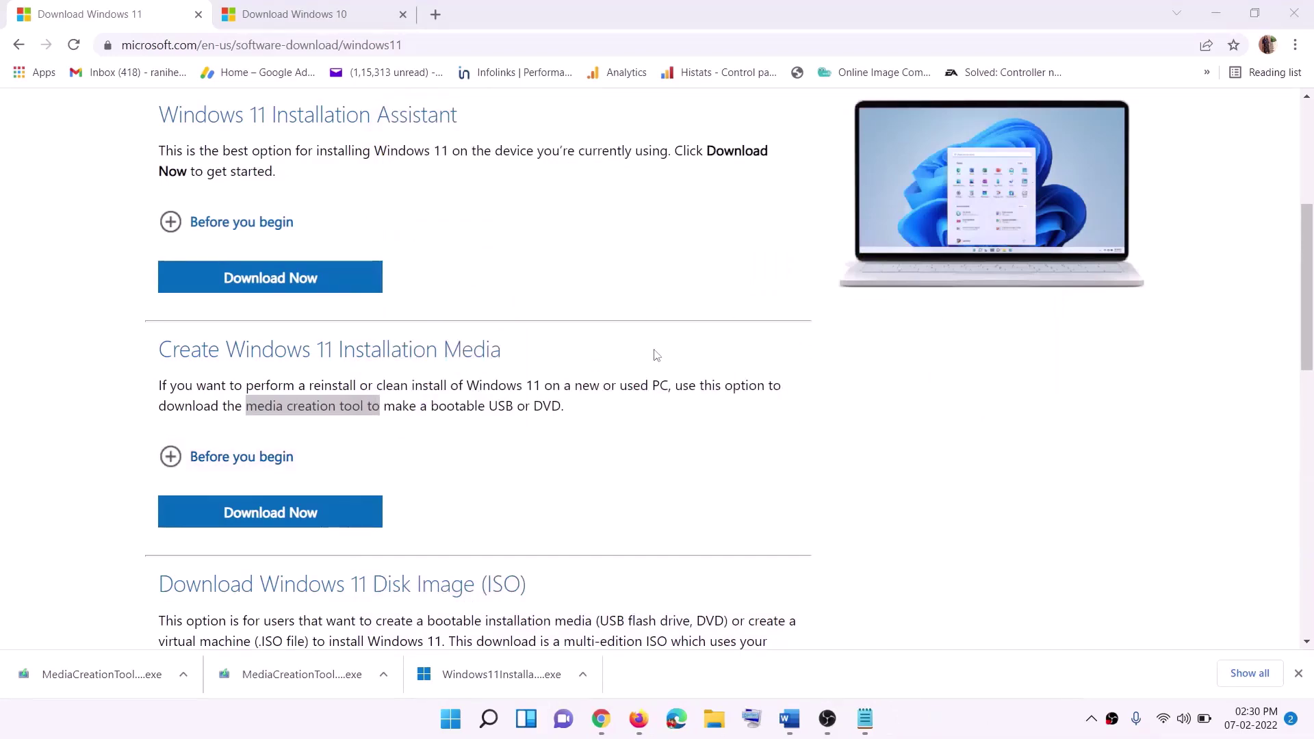
Mount the Windows ISO from the desktop and run its setup, letting it check for updates
{"action": "key", "text": "super+d"}
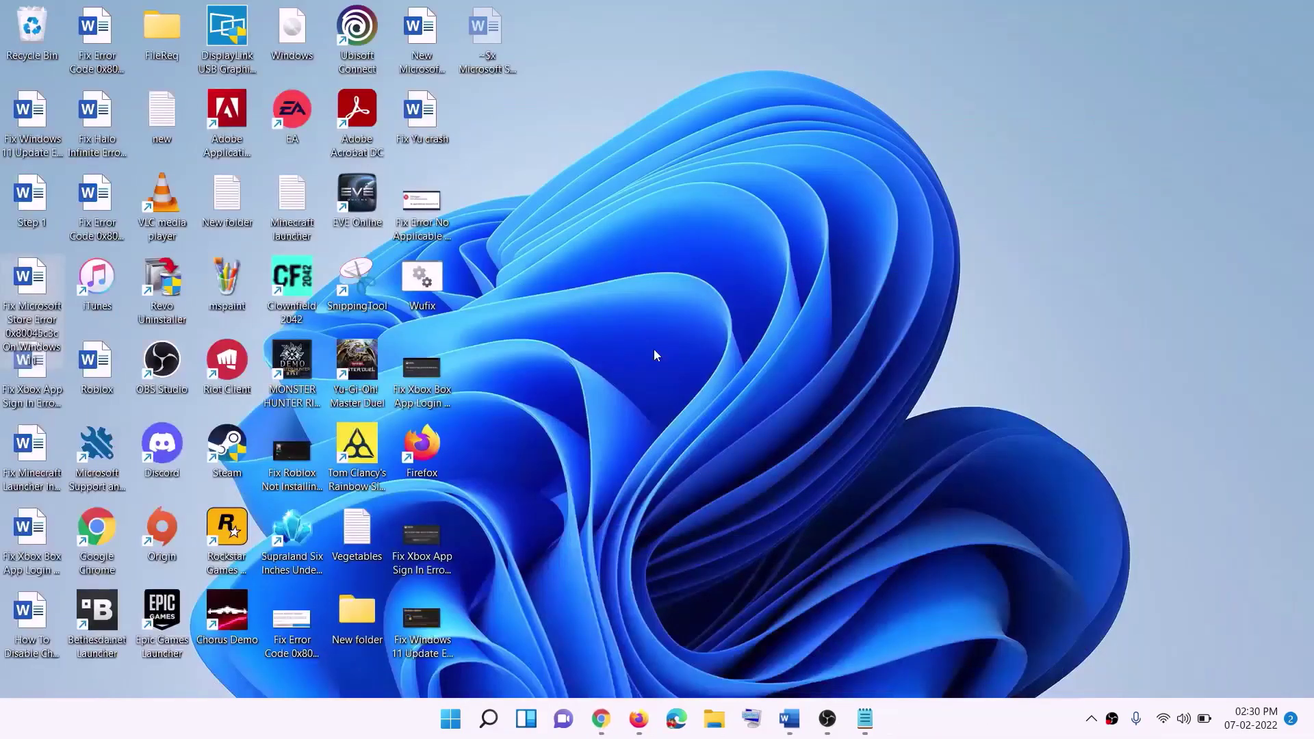
{"action": "left_click_drag", "start_coordinate": [301, 35], "coordinate": [527, 478]}
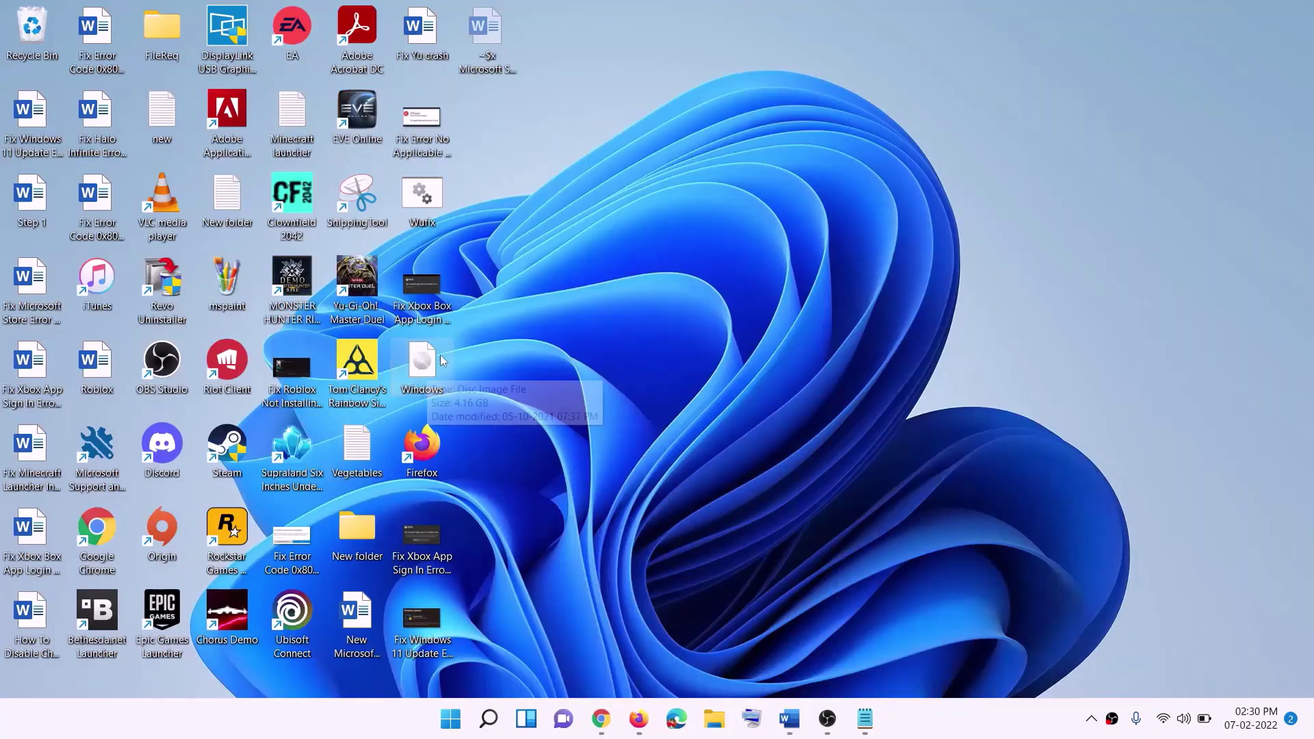
{"action": "double_click", "coordinate": [429, 374]}
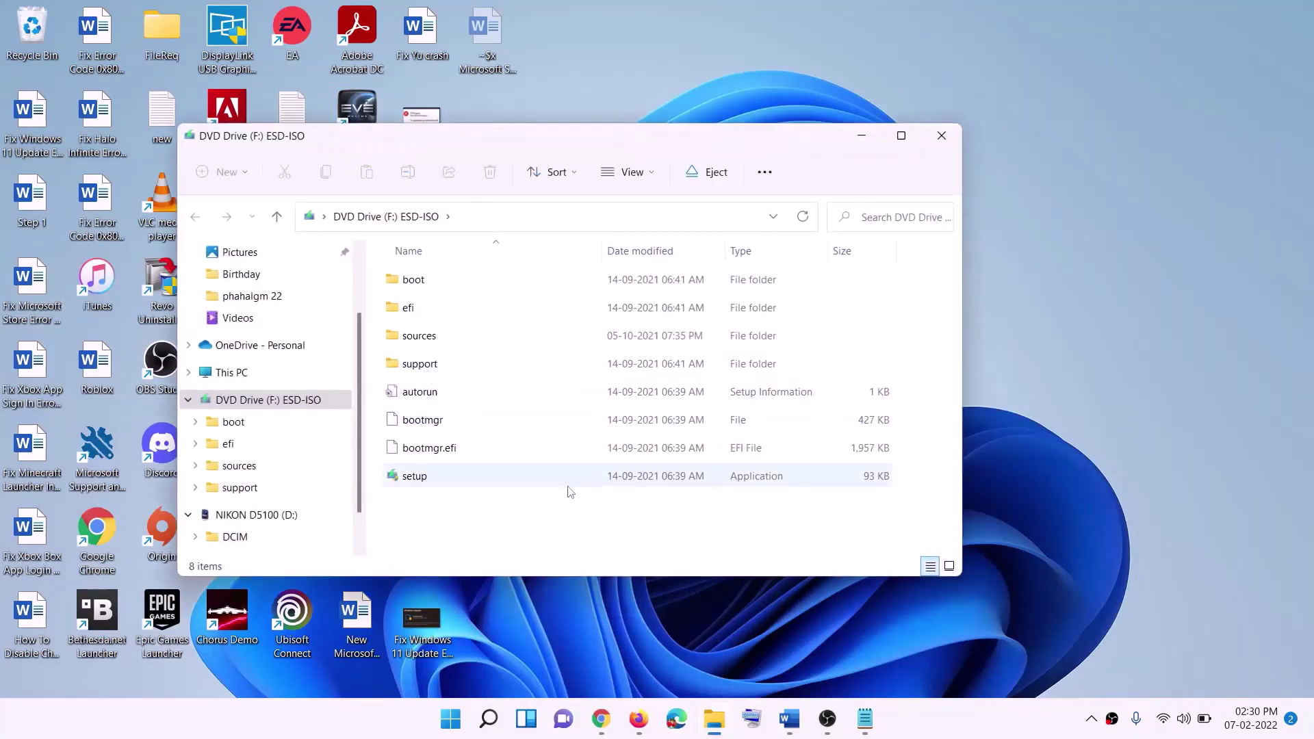
{"action": "left_click", "coordinate": [415, 479]}
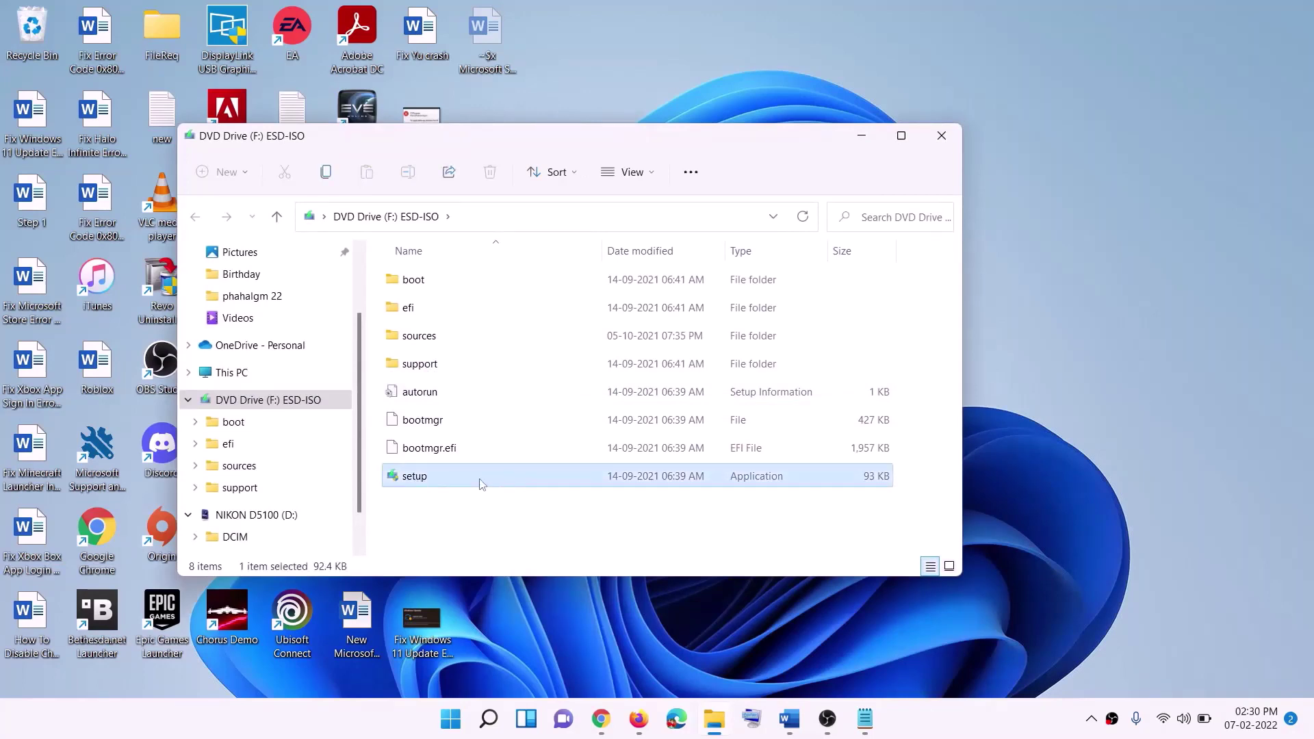
{"action": "double_click", "coordinate": [450, 475]}
{"action": "left_click", "coordinate": [538, 528]}
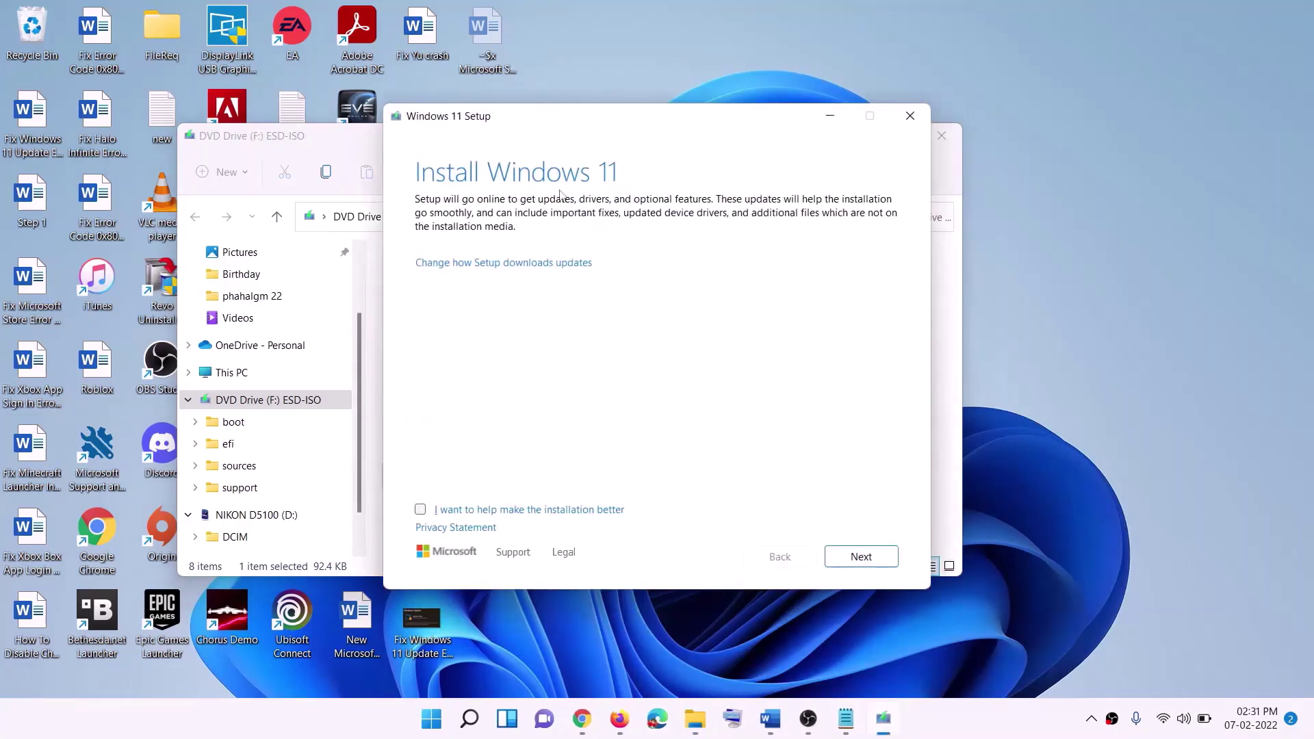
{"action": "left_click", "coordinate": [879, 556]}
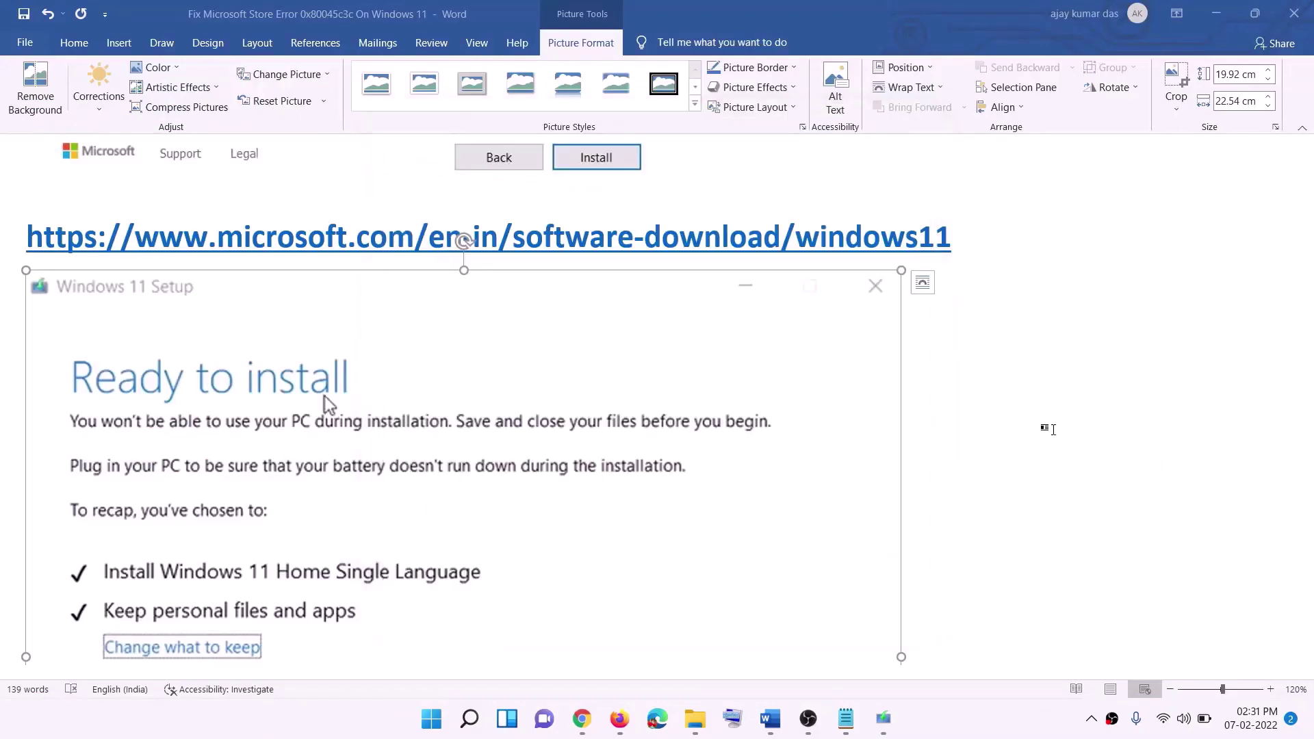
{"action": "scroll", "coordinate": [304, 340], "scroll_direction": "down", "scroll_amount": 2}
{"action": "scroll", "coordinate": [304, 340], "scroll_direction": "down", "scroll_amount": 3}
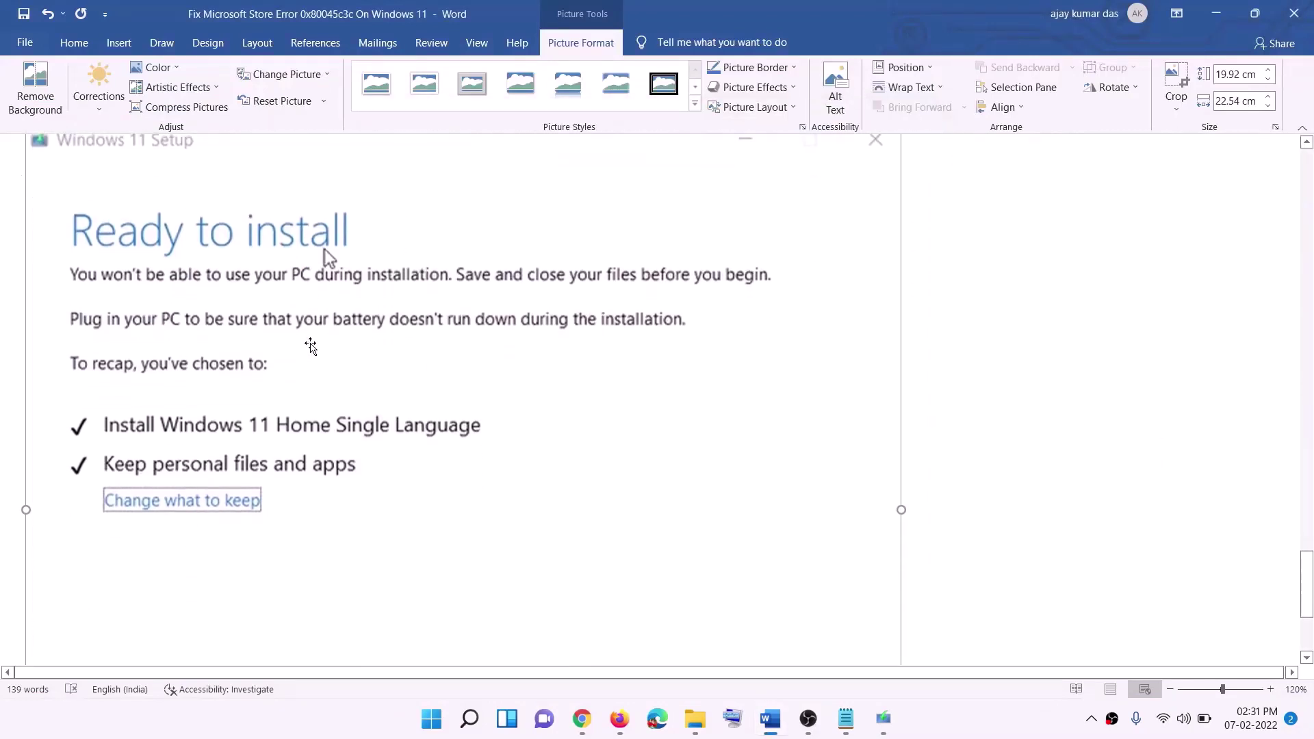
{"action": "scroll", "coordinate": [359, 274], "scroll_direction": "down", "scroll_amount": 1}
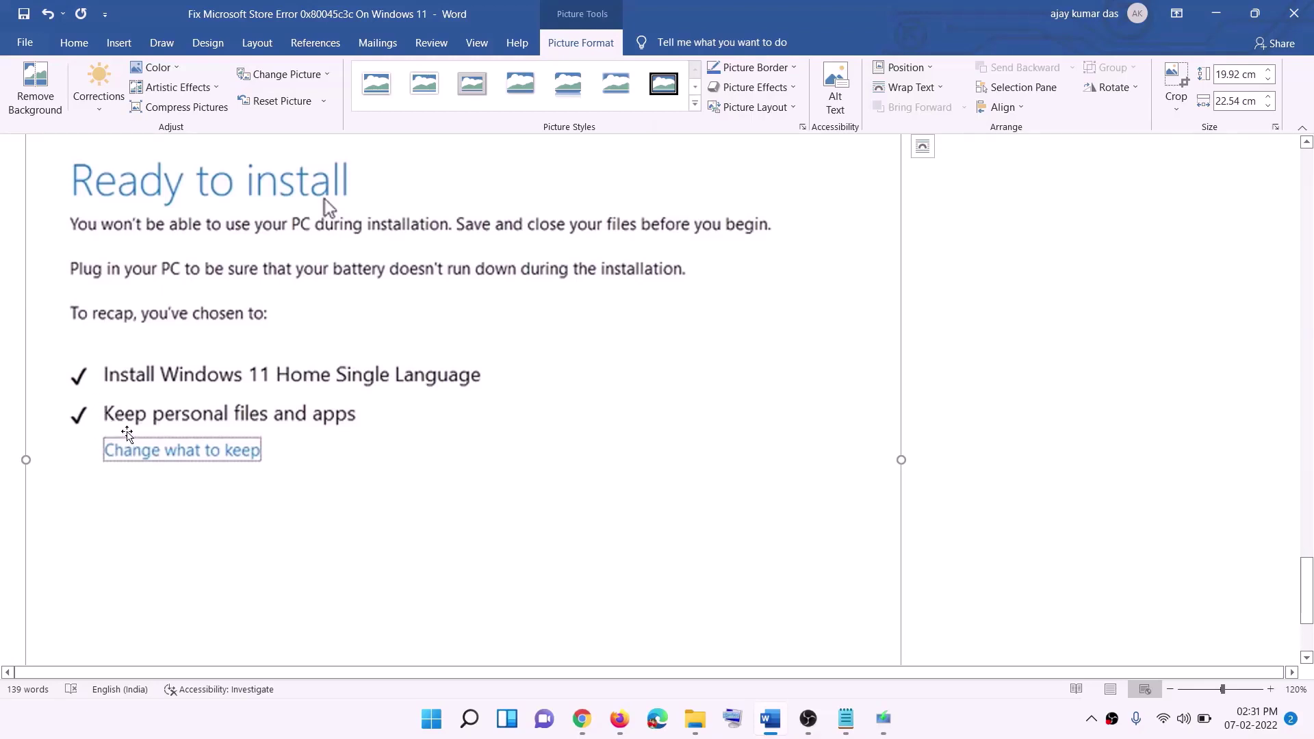
{"action": "scroll", "coordinate": [335, 427], "scroll_direction": "down", "scroll_amount": 4}
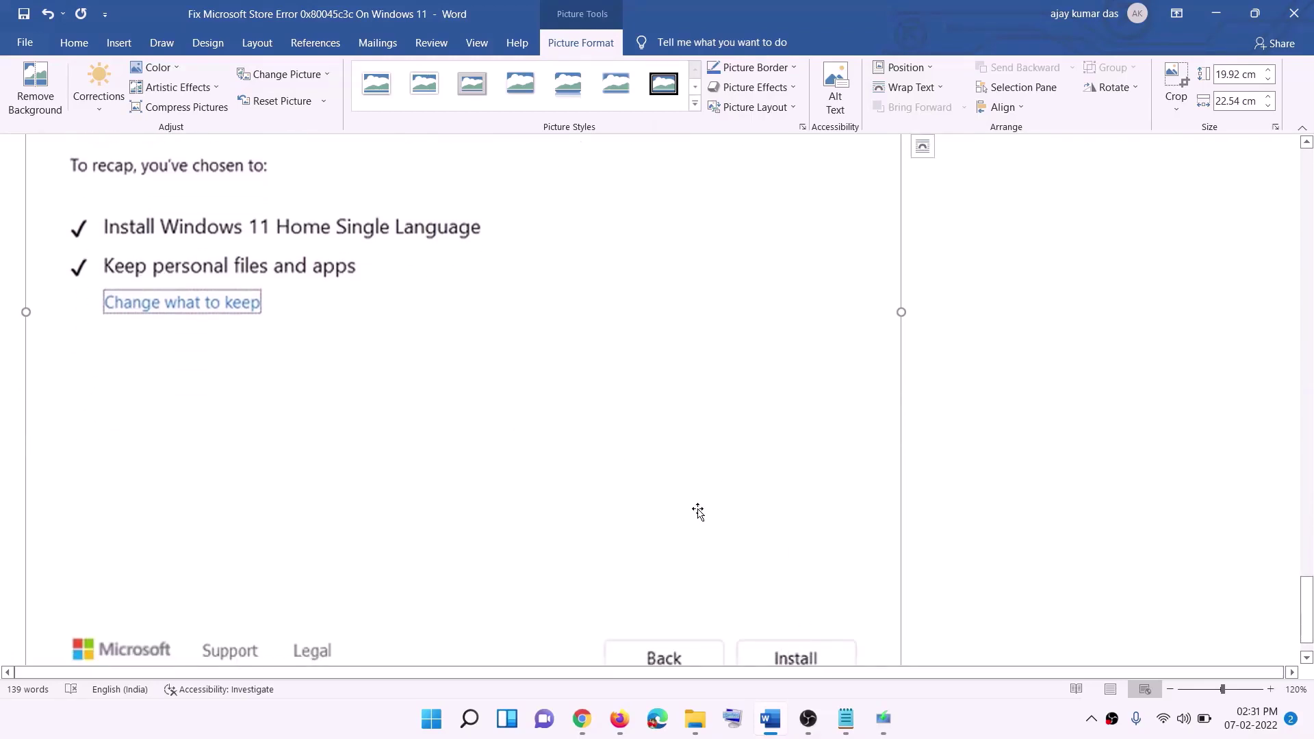
{"action": "scroll", "coordinate": [697, 511], "scroll_direction": "up", "scroll_amount": 9}
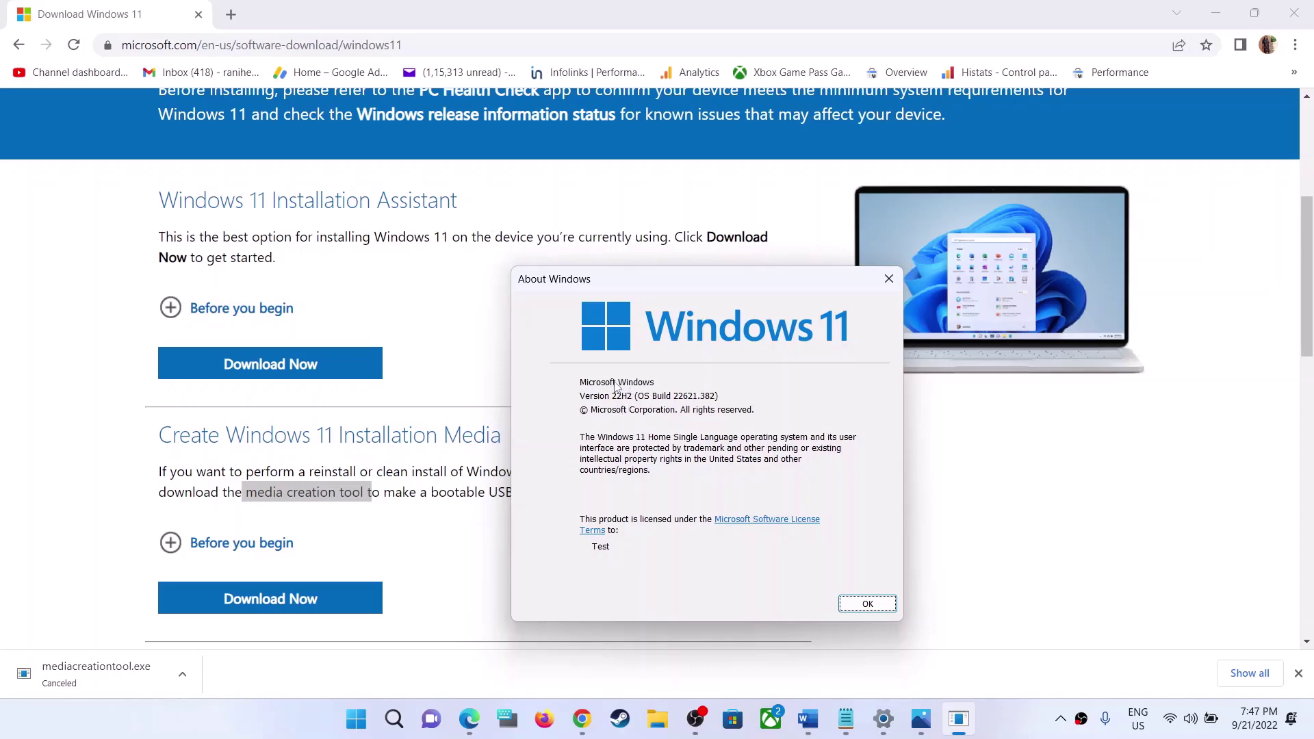
{"action": "left_click", "coordinate": [1006, 719]}
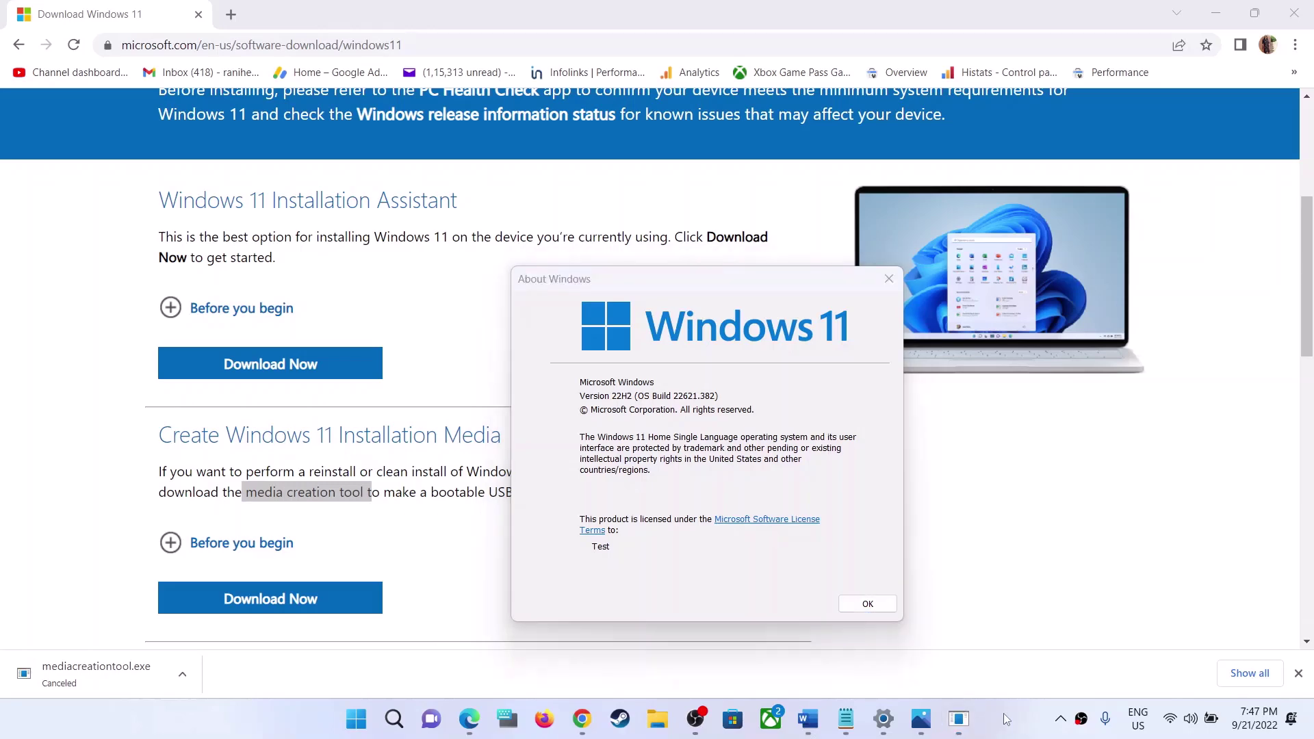